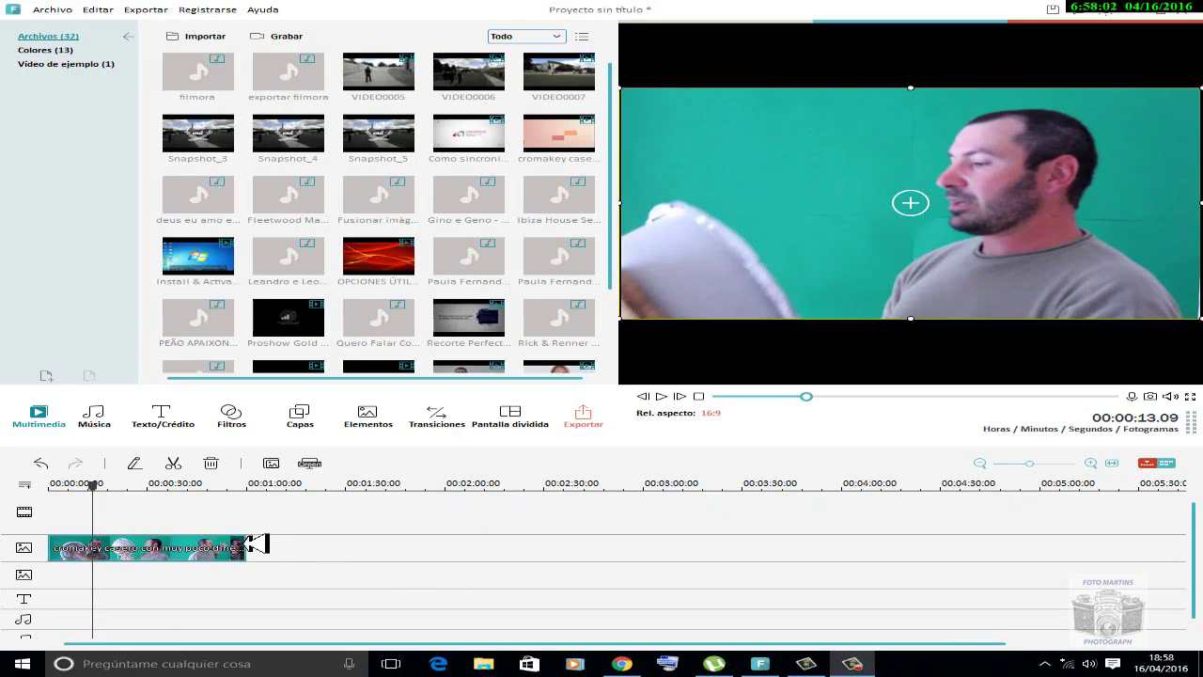
Step: Mute the green-screen clip on the timeline and play a short stretch of it to check the sound
drag(113, 496, 132, 498)
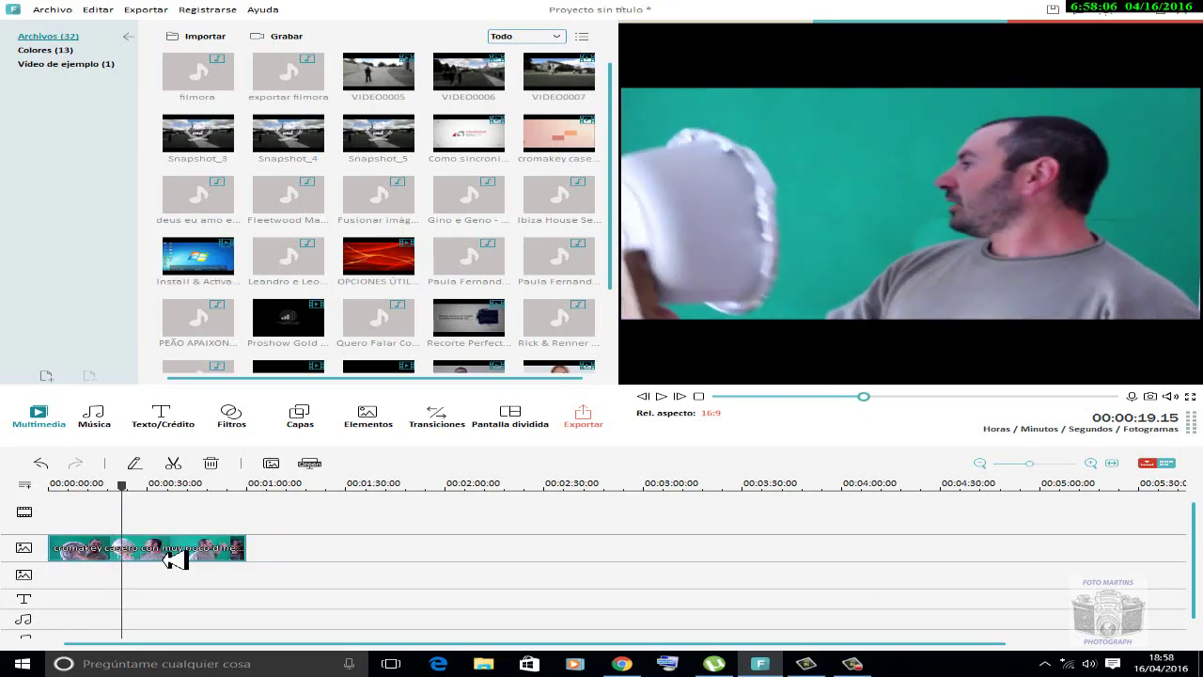
click(174, 557)
right_click(174, 557)
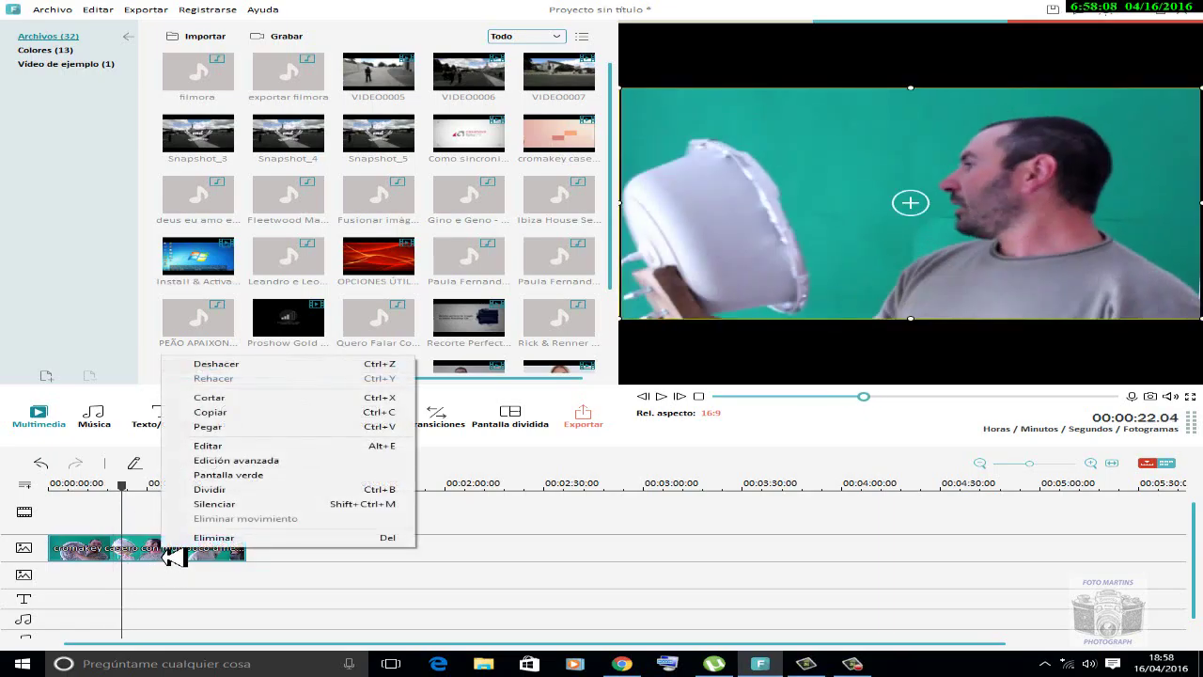
click(246, 508)
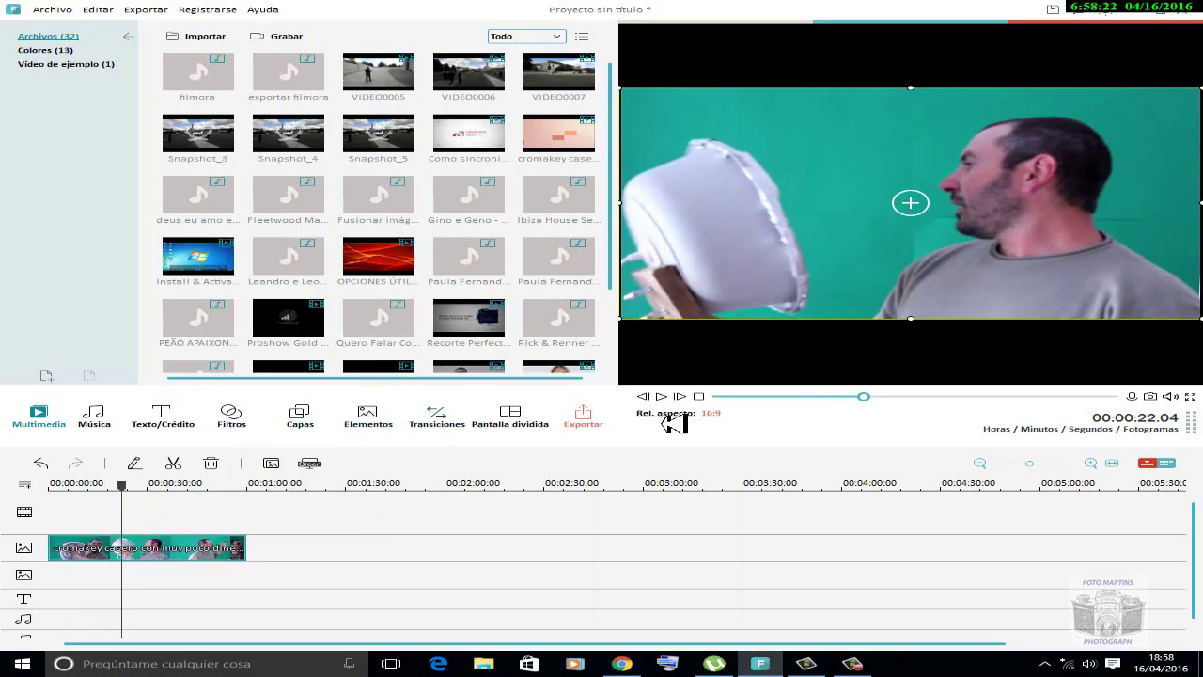
click(662, 397)
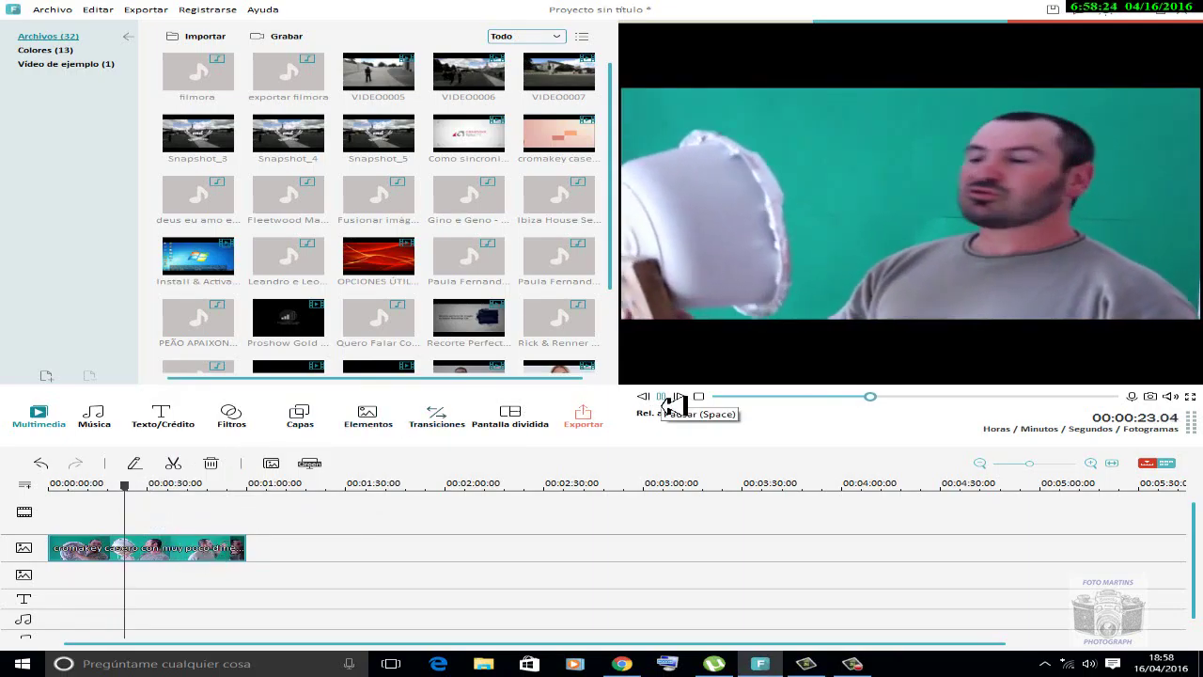
click(665, 397)
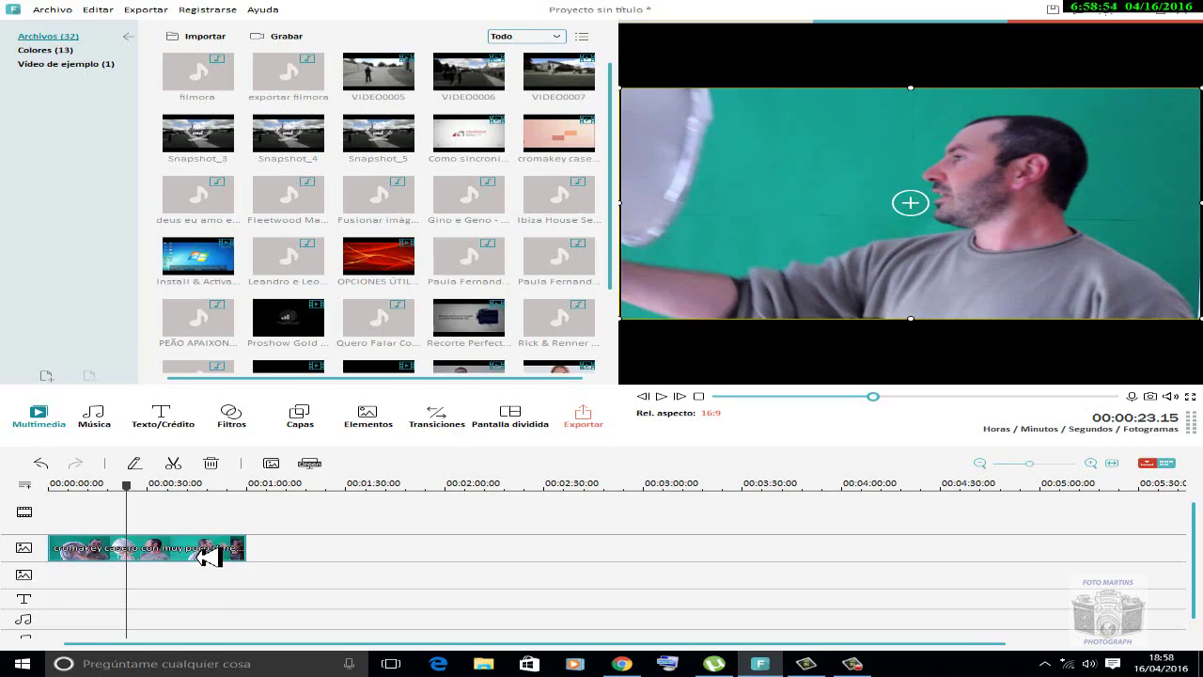
Step: Delete the green-screen clip from the timeline and undo the deletion
key(Delete)
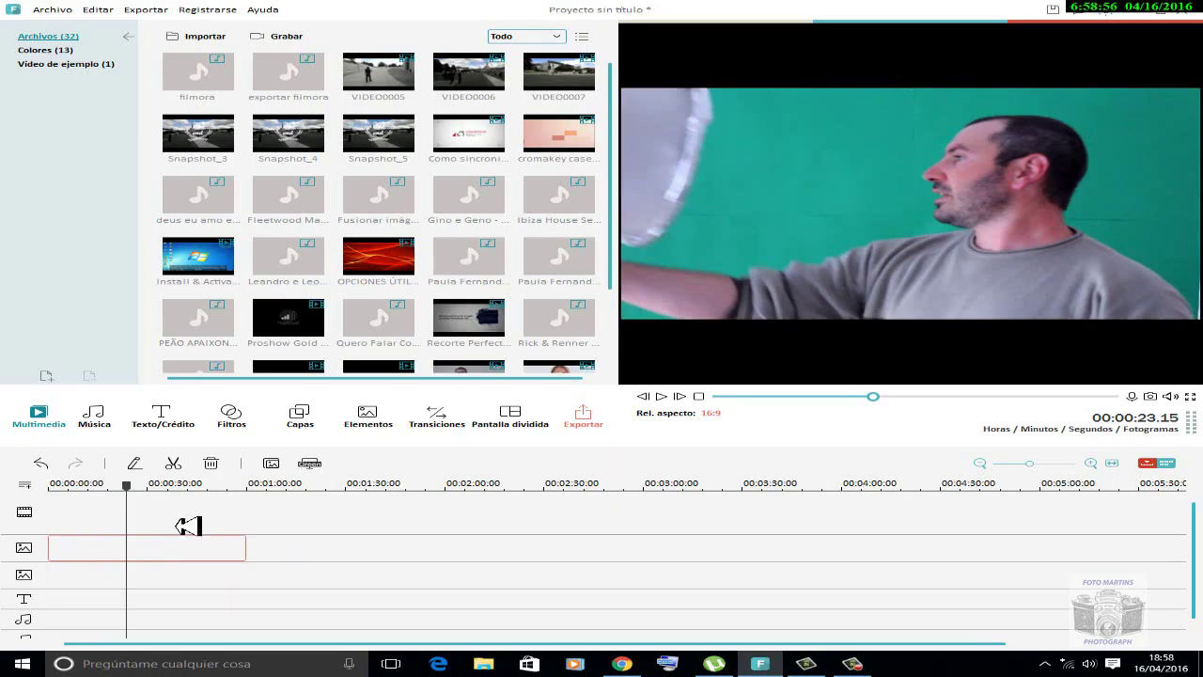
key(ctrl+z)
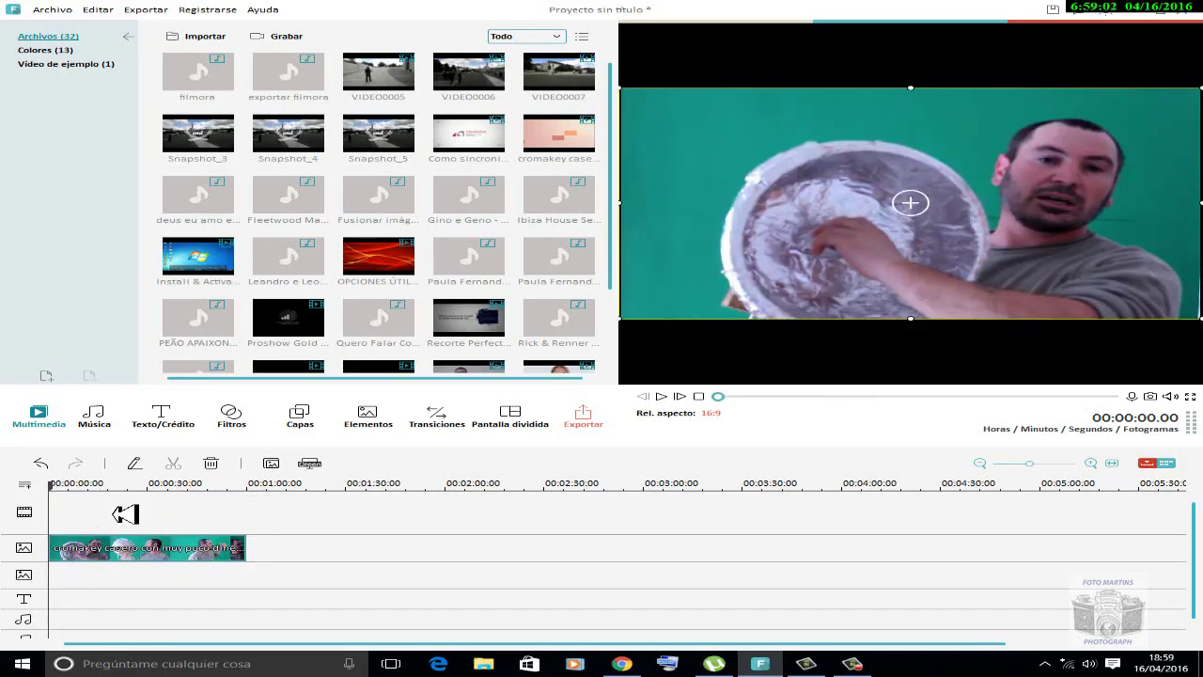
Step: Move the playhead to about 35 seconds and select the green-screen clip on the timeline
click(74, 488)
drag(93, 500, 175, 505)
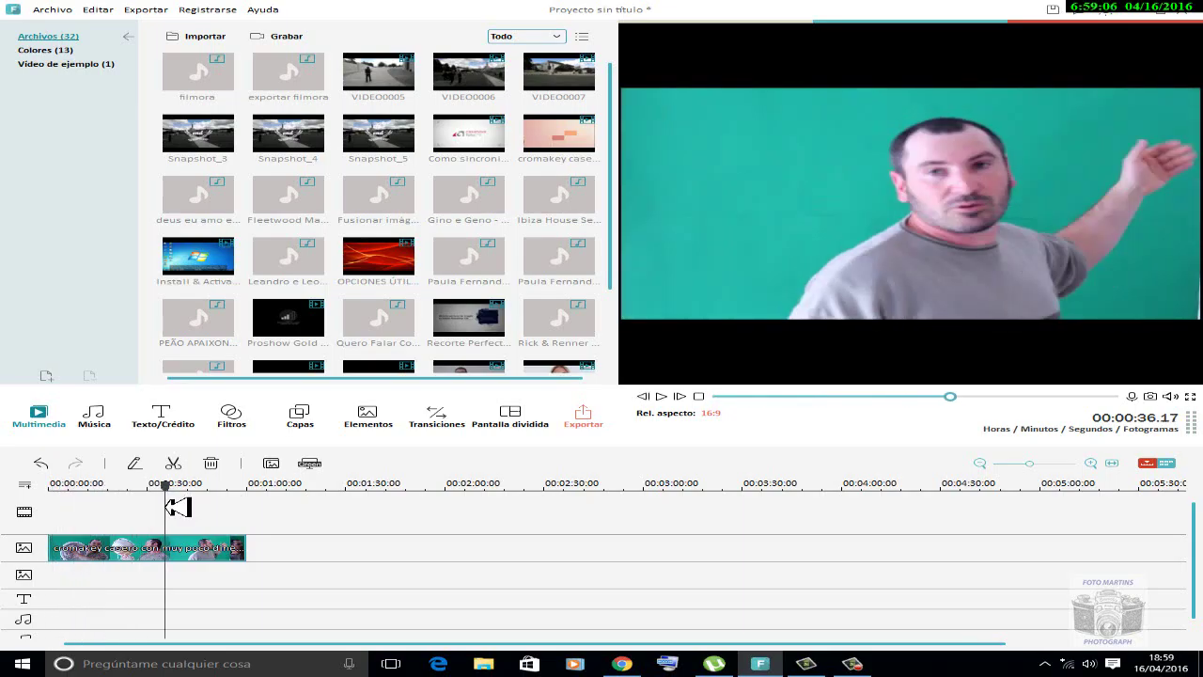
click(236, 556)
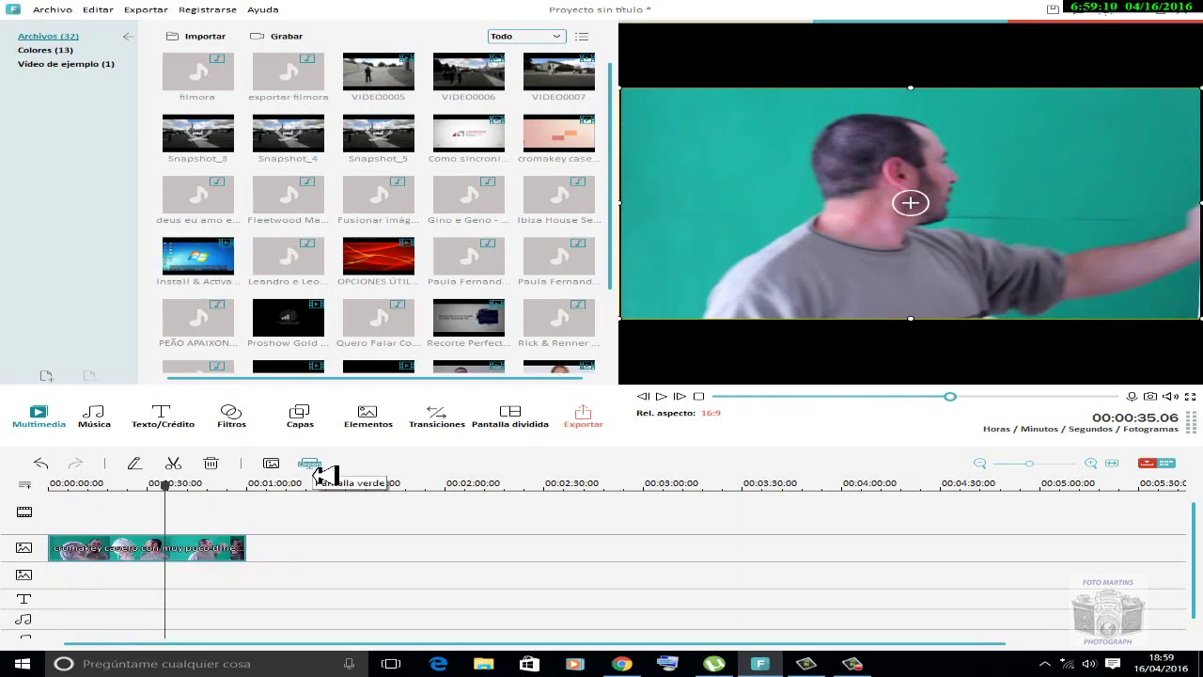
right_click(188, 558)
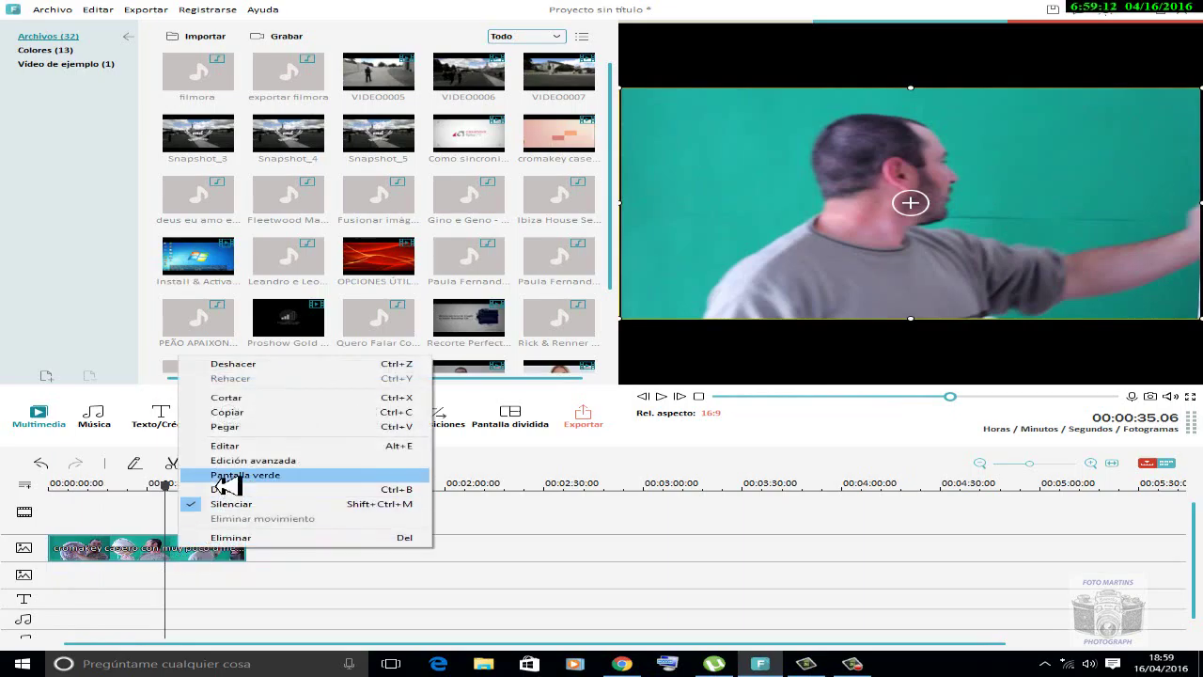
click(272, 445)
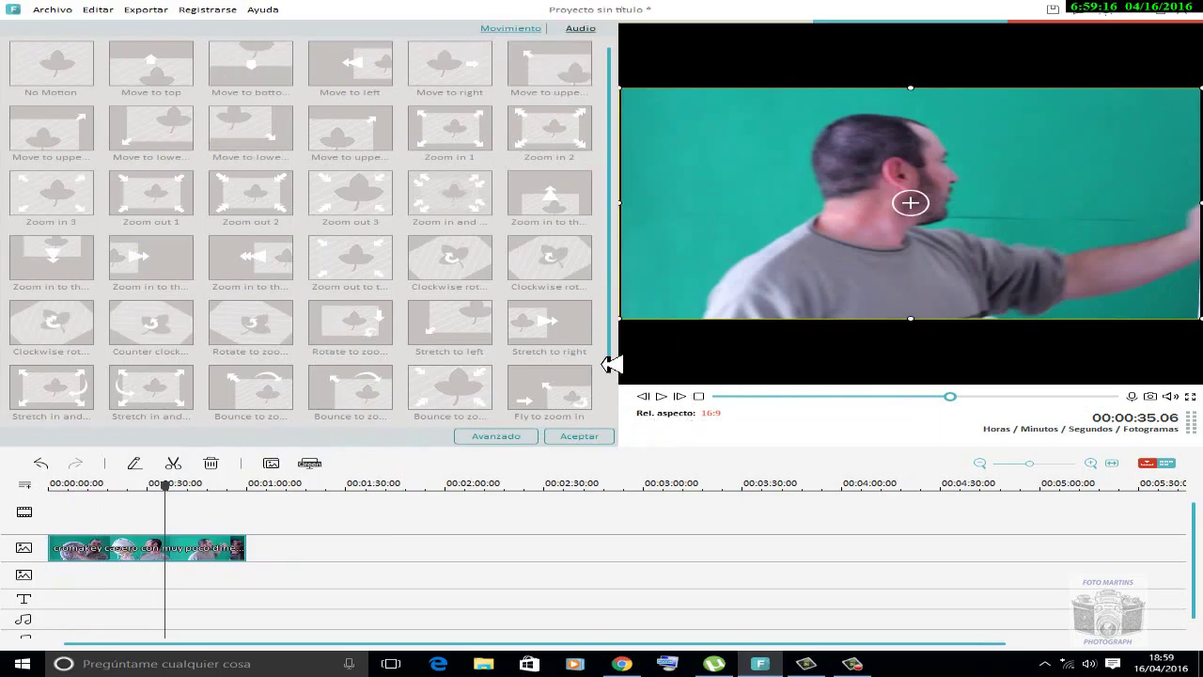
click(515, 443)
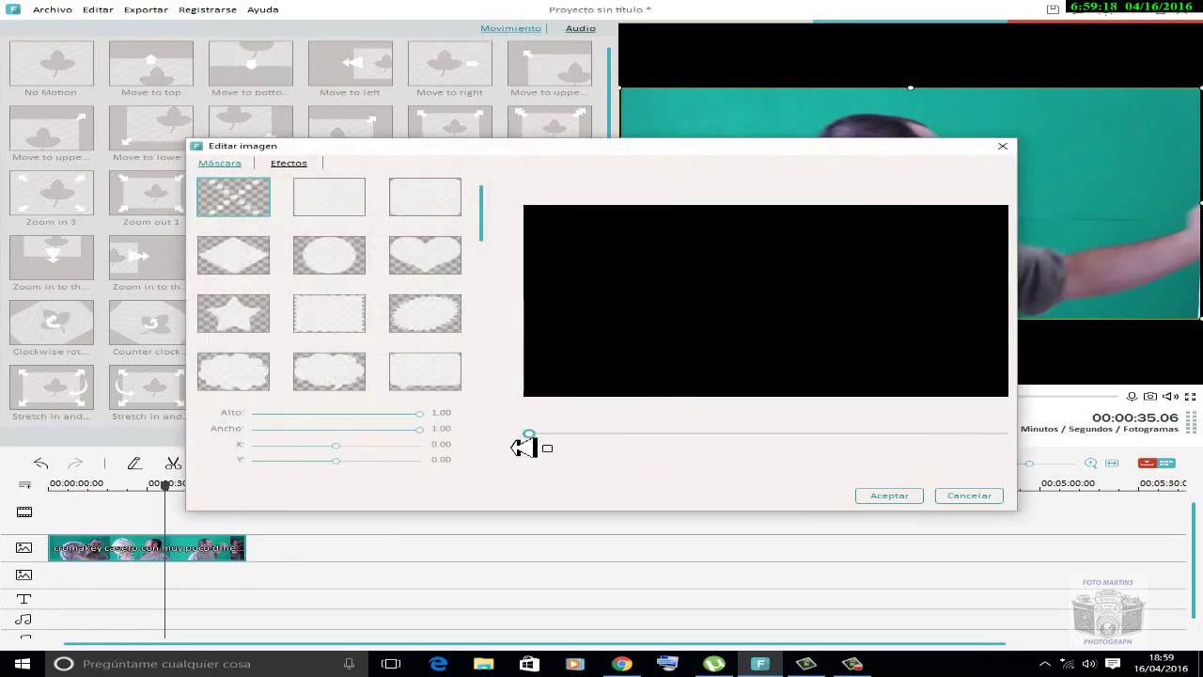
click(299, 166)
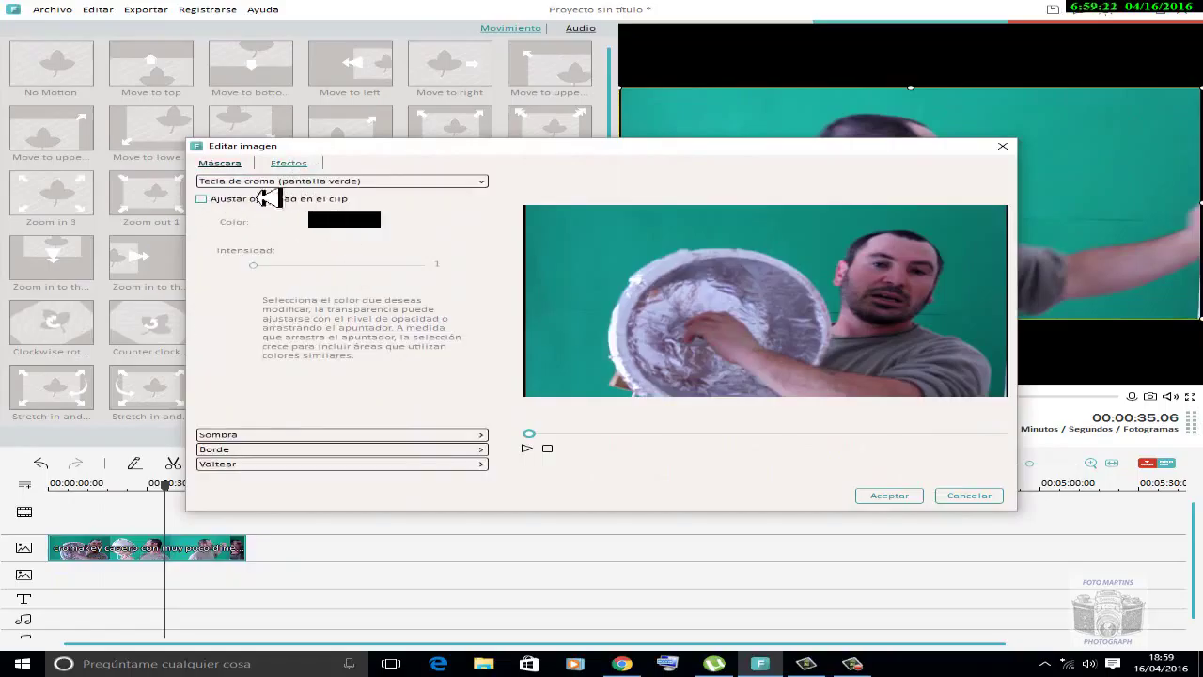
click(202, 200)
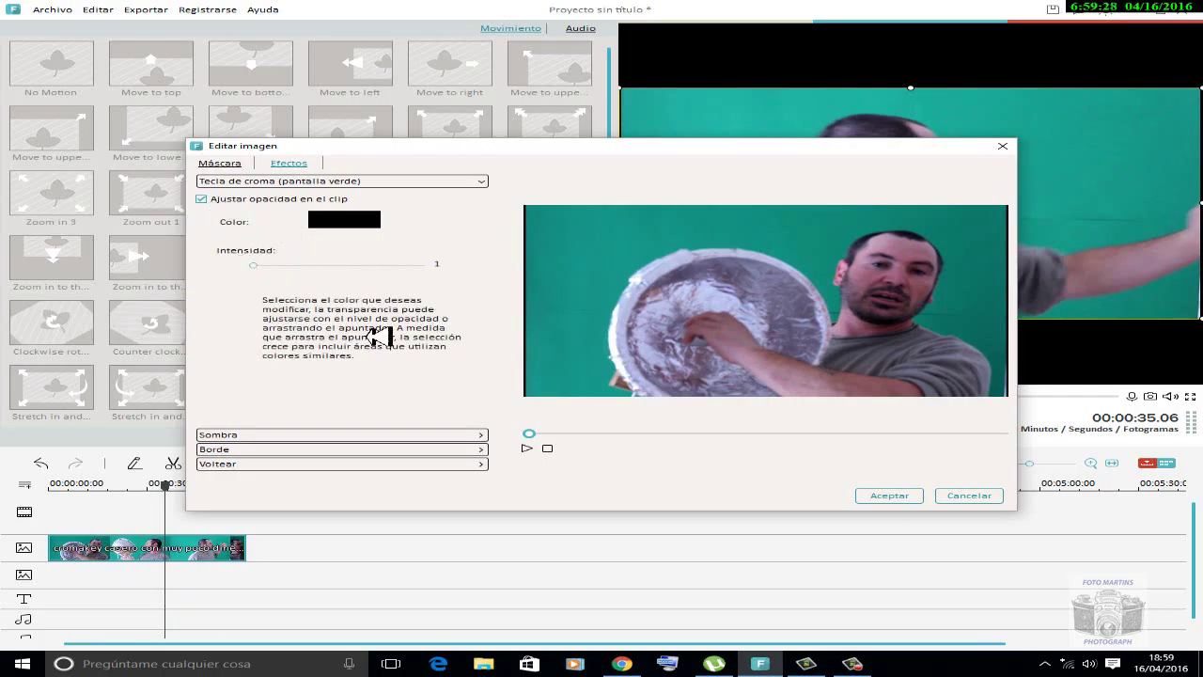
click(967, 499)
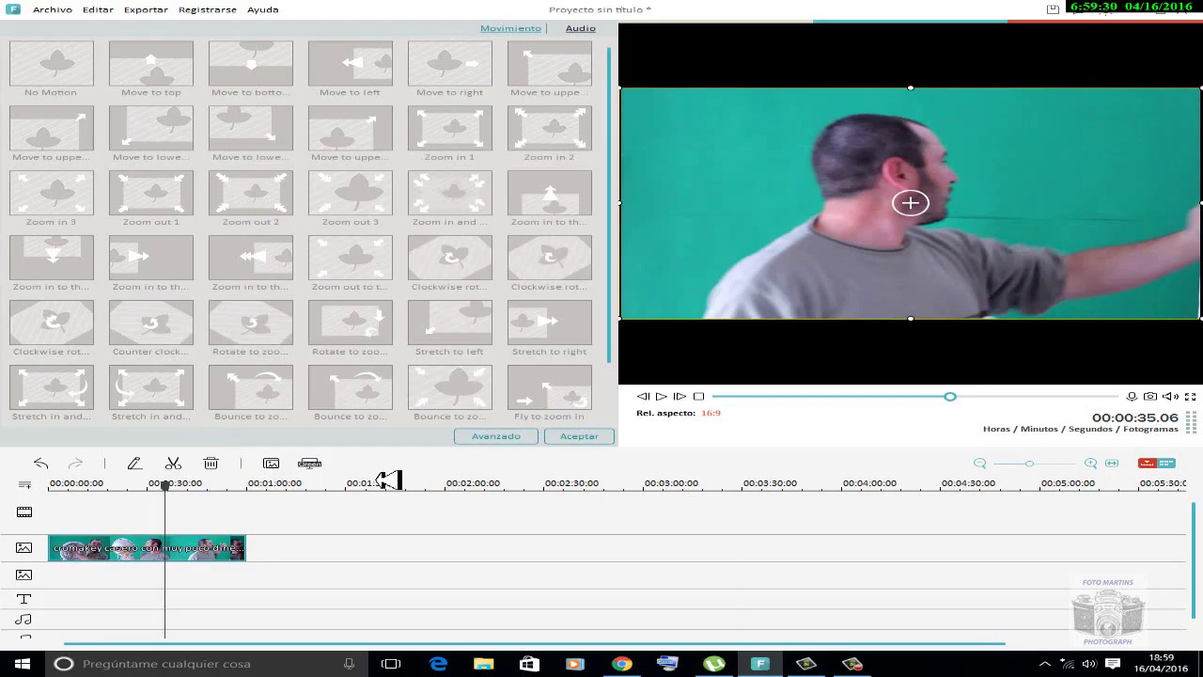
Step: Key out the clip's green background by sampling its colour at intensity 28, and preview the result
click(315, 470)
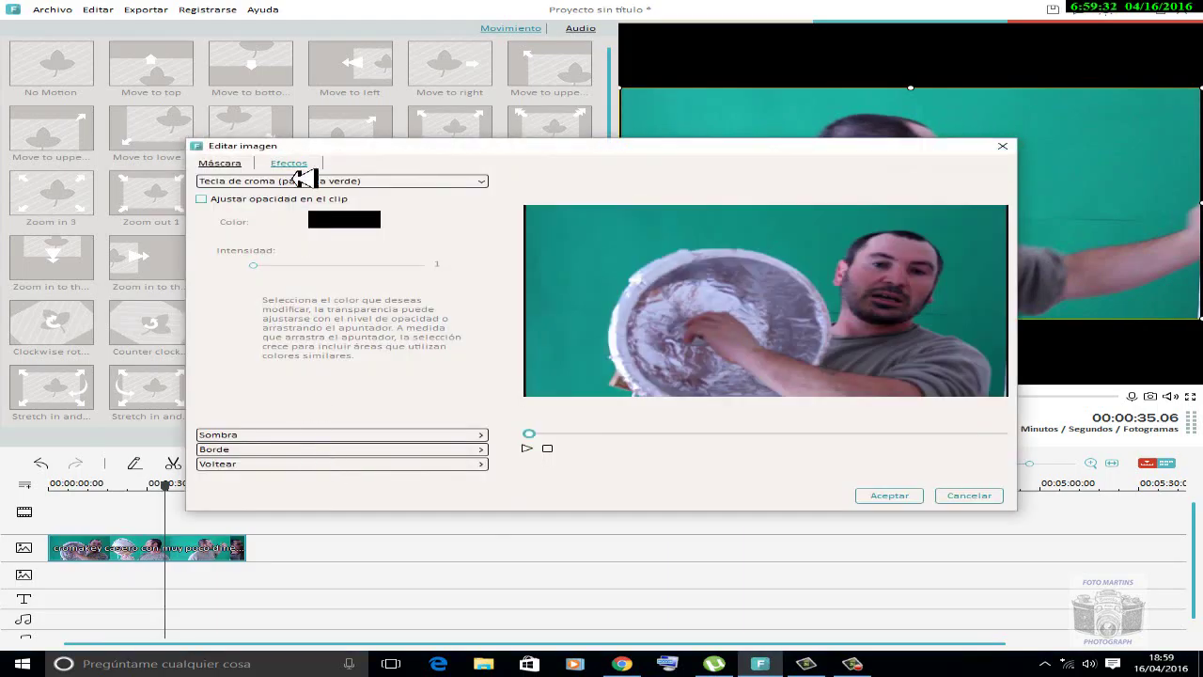
click(203, 201)
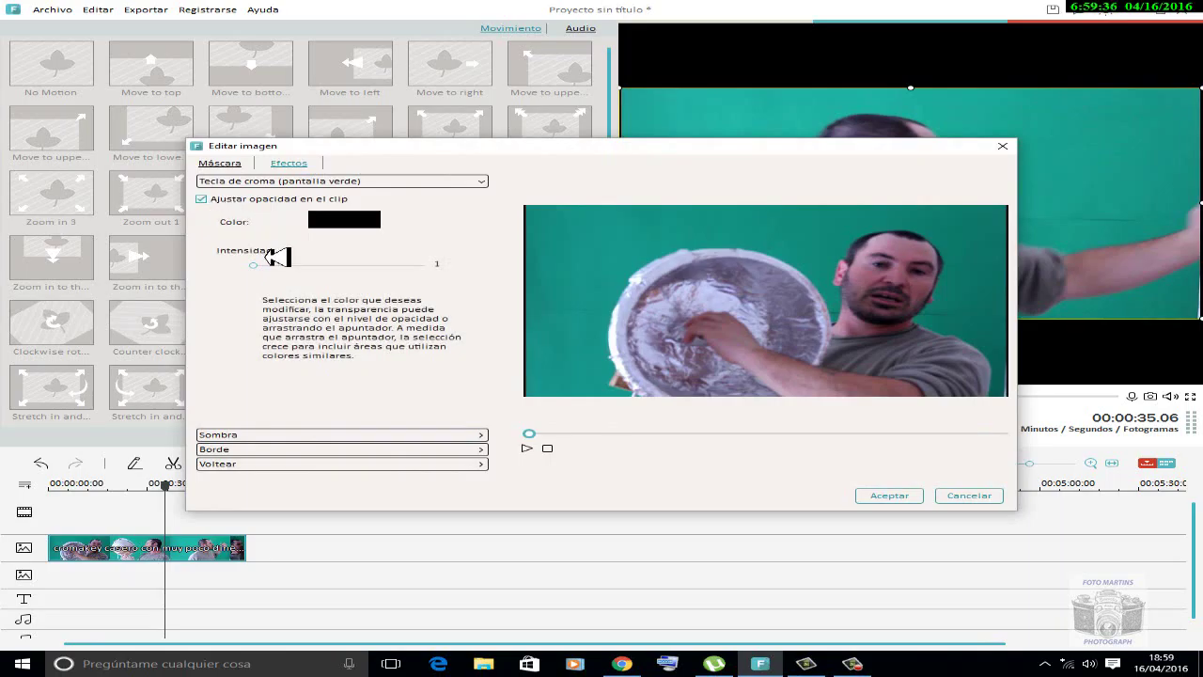
click(634, 242)
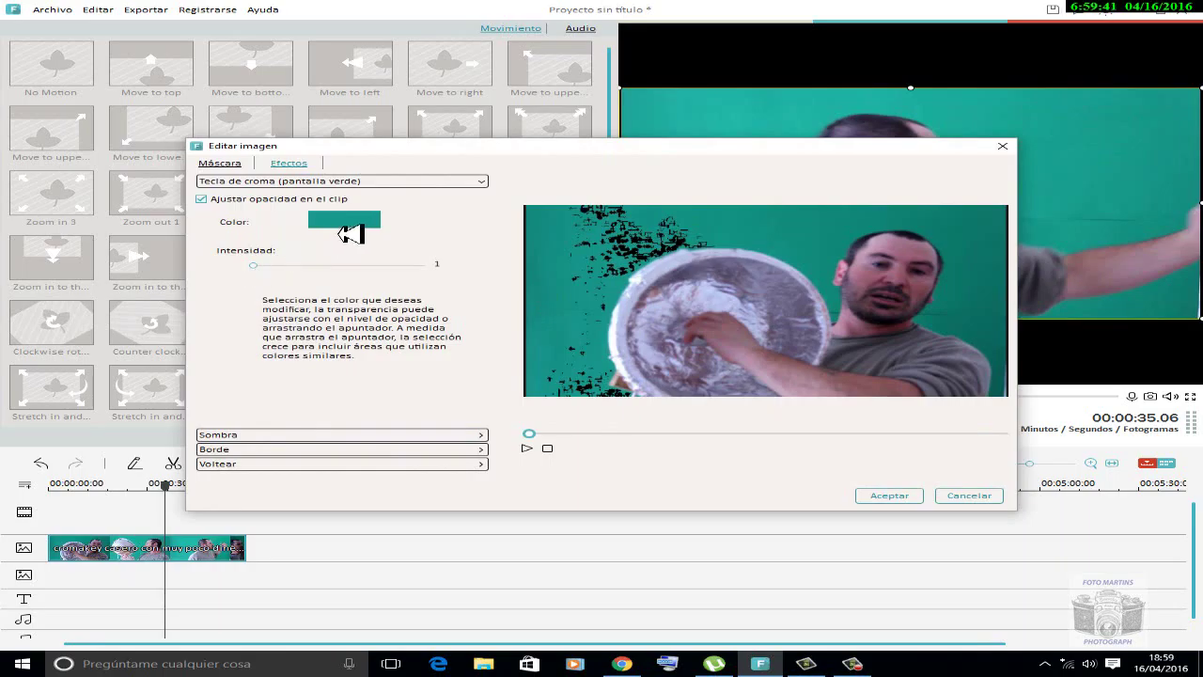
click(262, 270)
drag(268, 274, 310, 275)
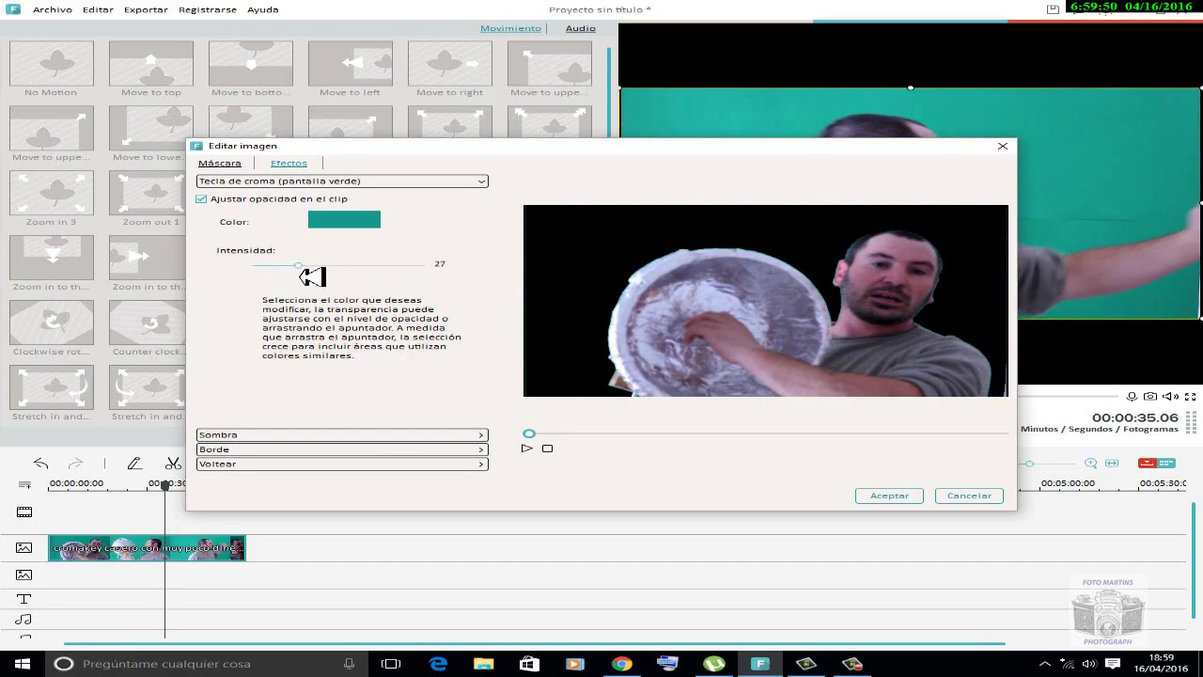
click(527, 451)
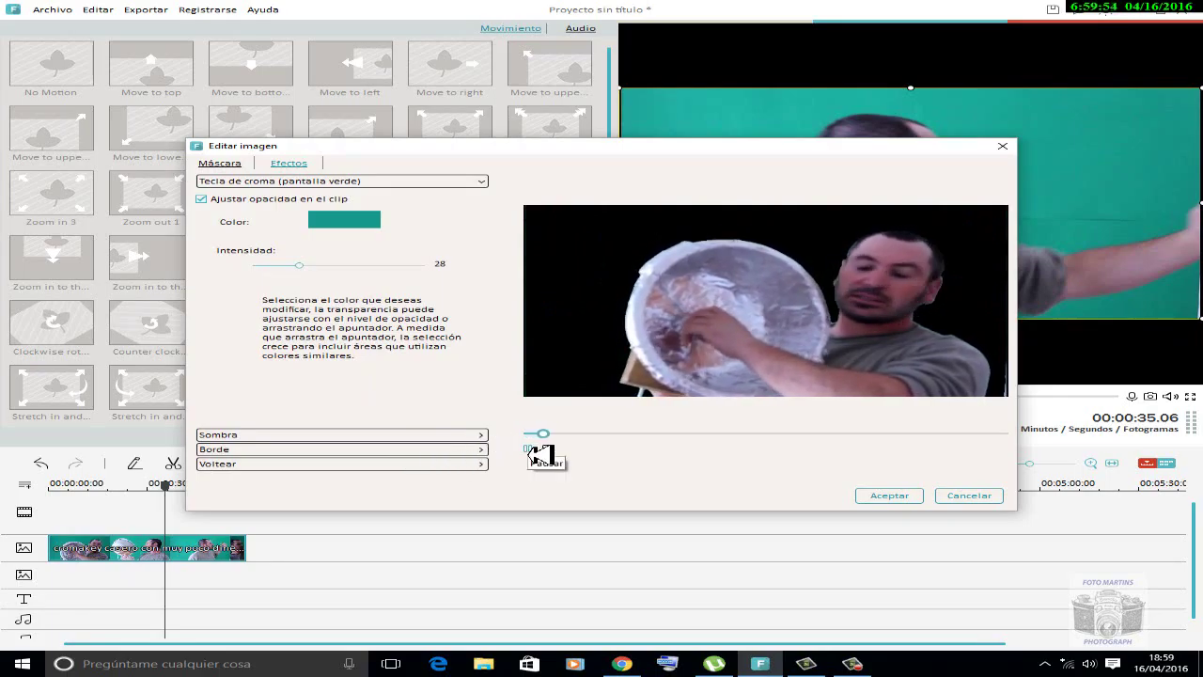
click(527, 449)
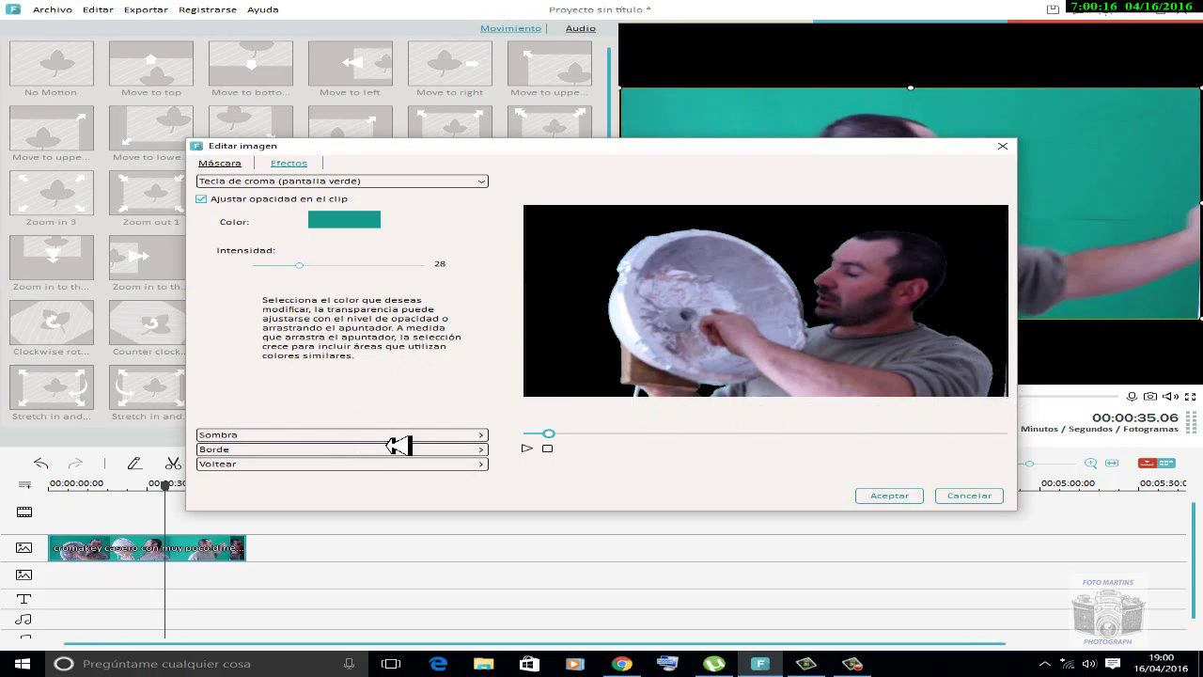
Step: Try a lime-green shadow with distance 2 on the keyed clip, and switch the shadow off again
click(479, 434)
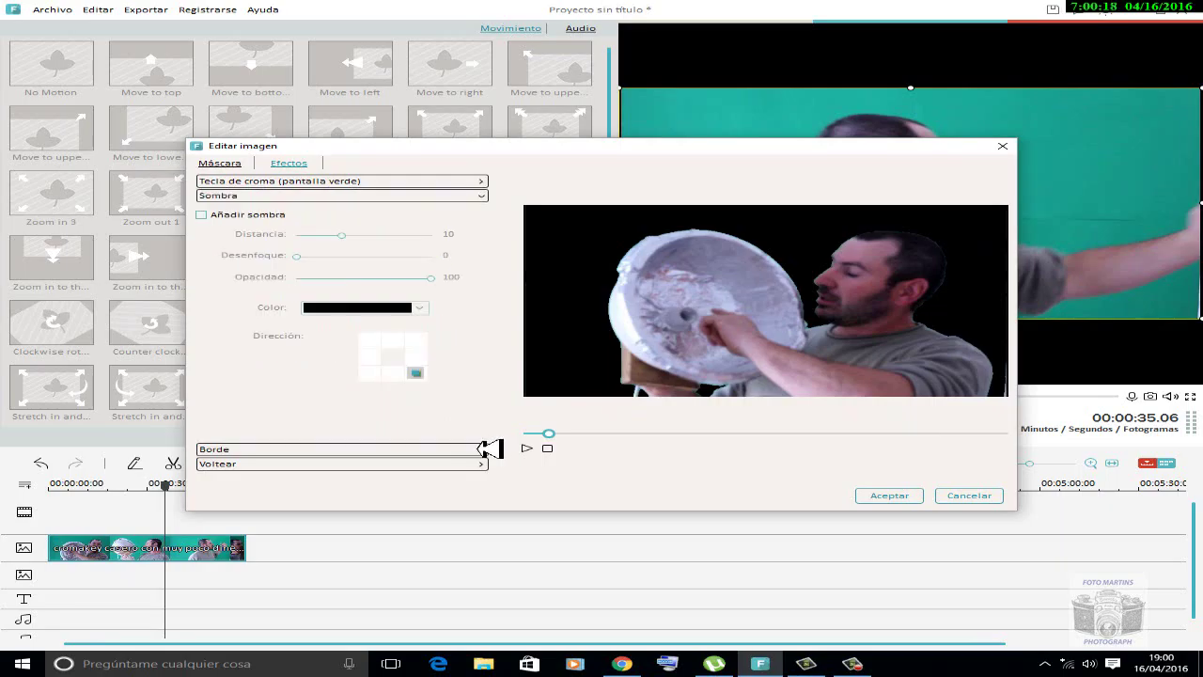
click(201, 216)
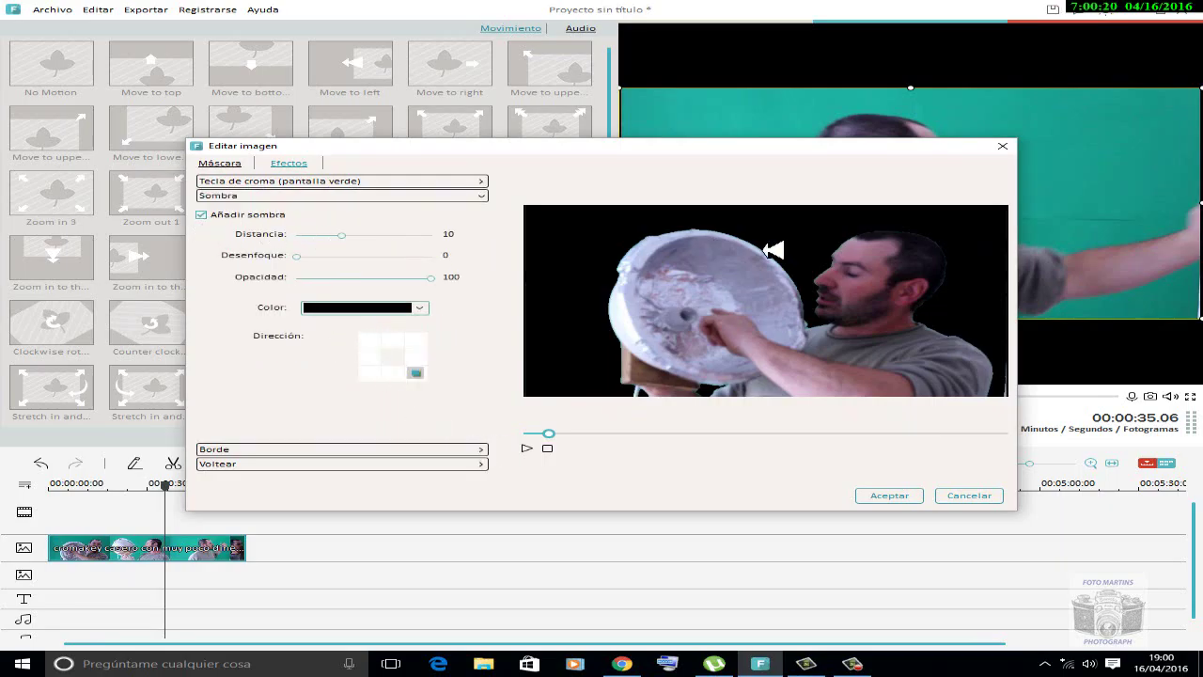
click(419, 311)
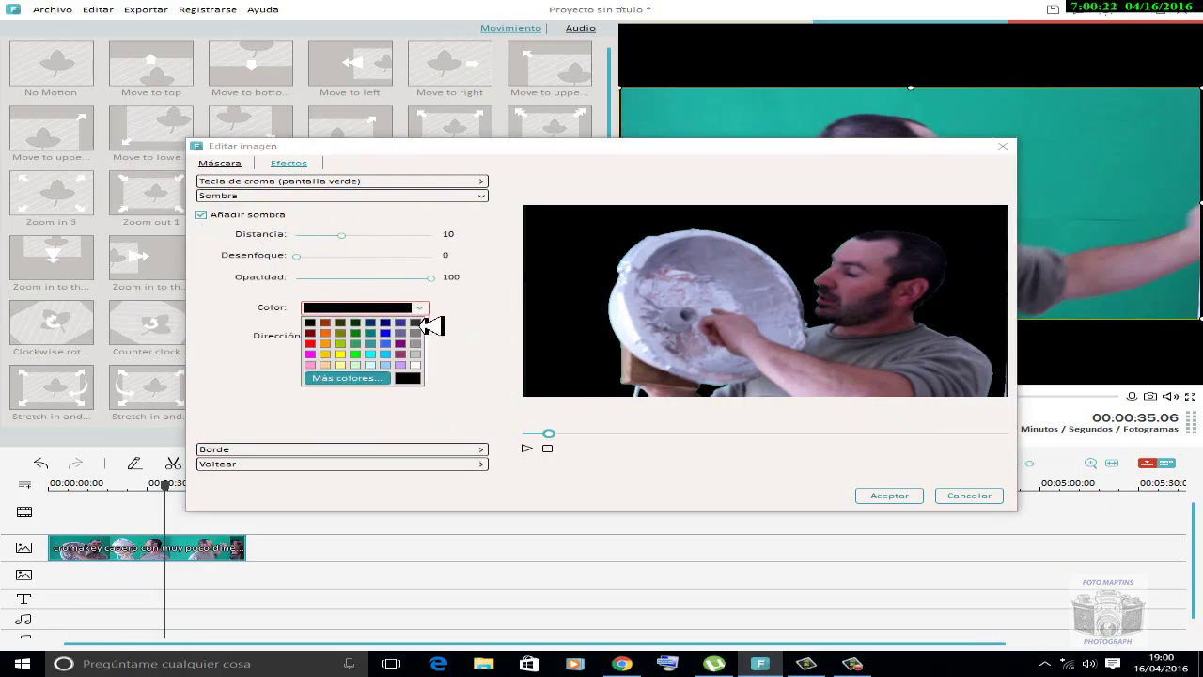
click(343, 354)
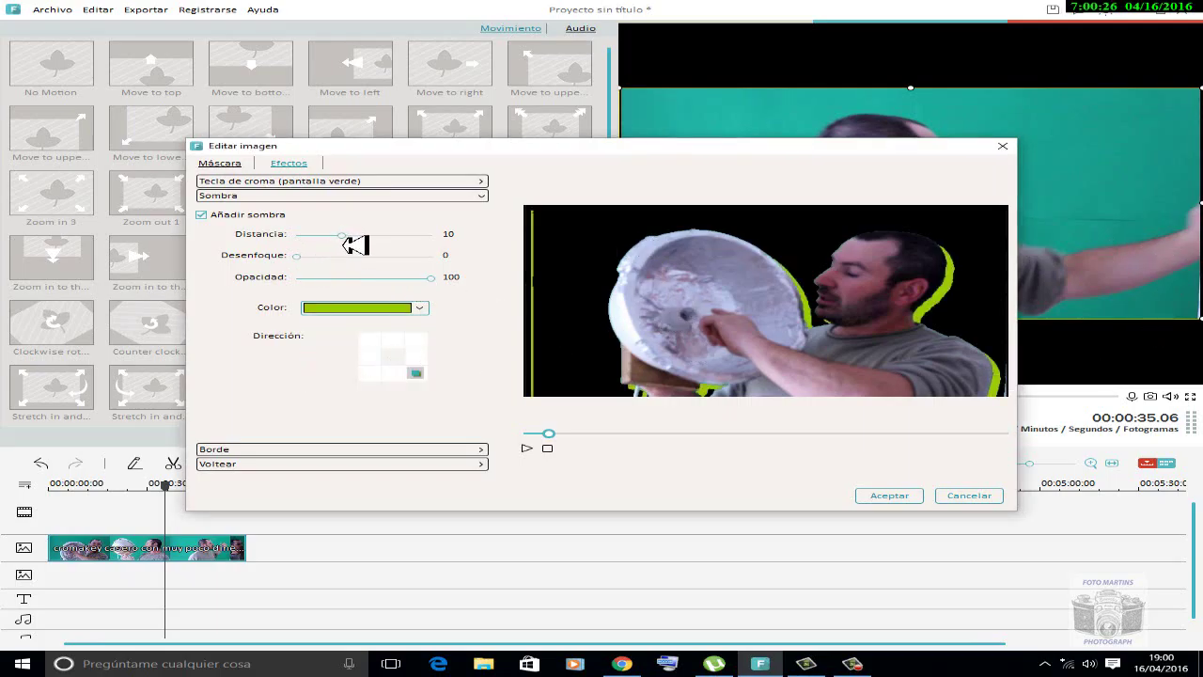
drag(345, 243, 312, 241)
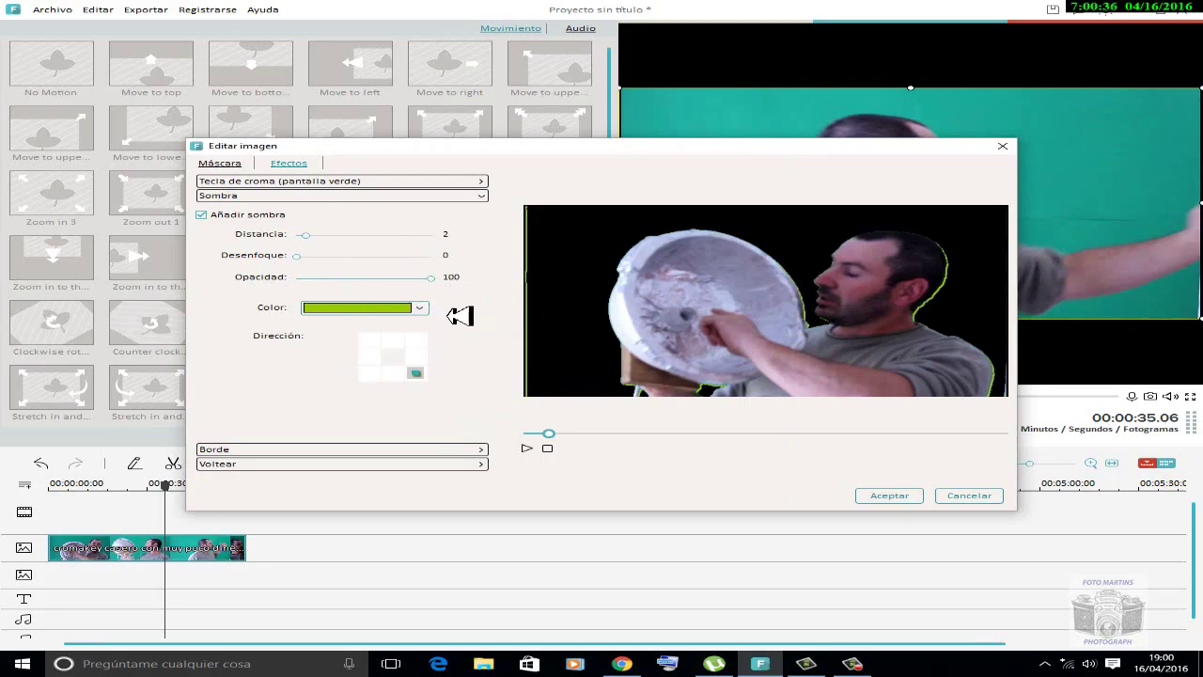
click(201, 215)
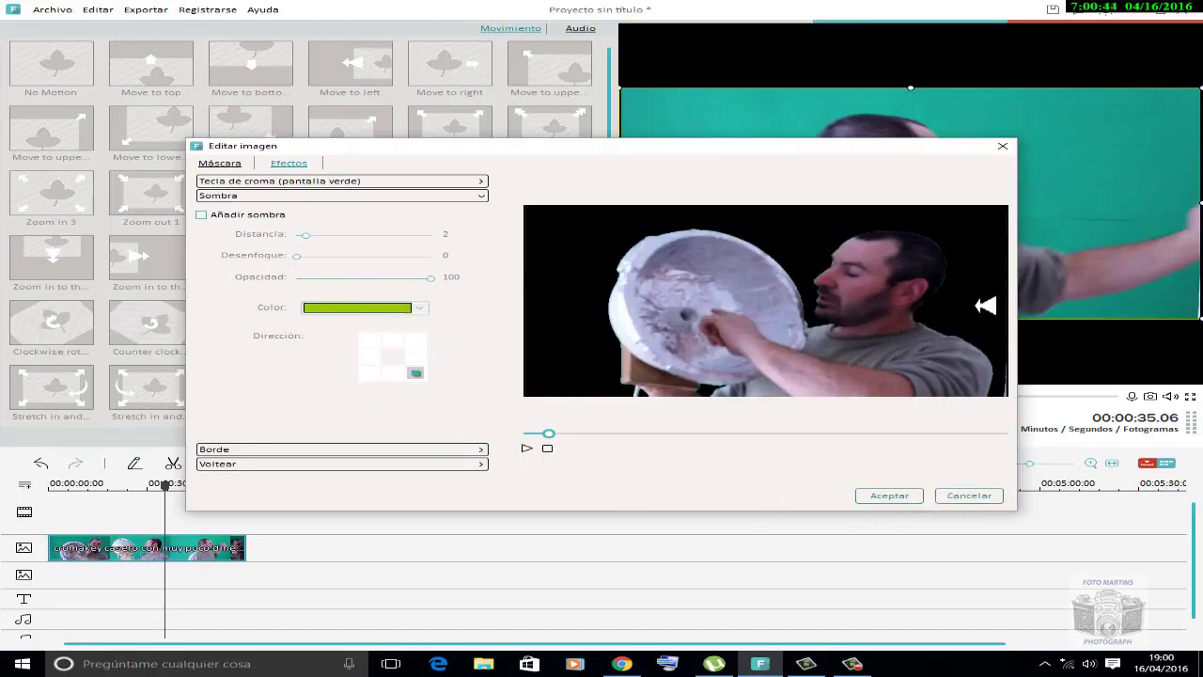
Step: Apply the green-screen settings and place Snapshot_5 on the main video track as a background spanning the clip's length
click(888, 496)
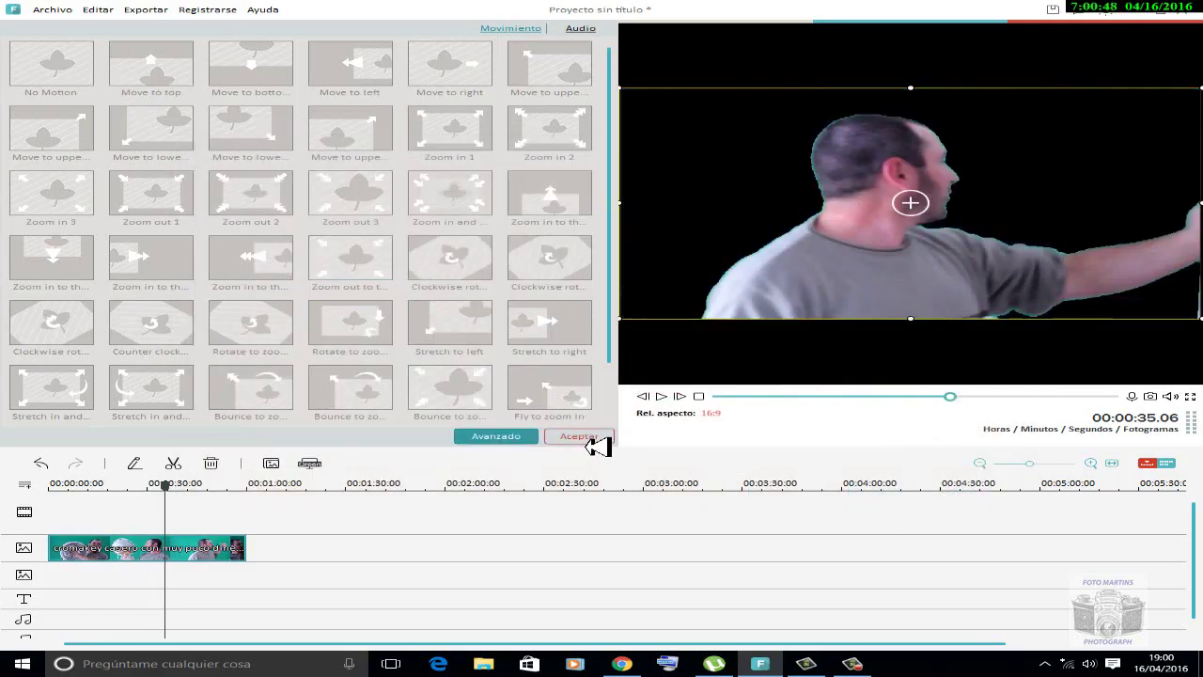
click(587, 438)
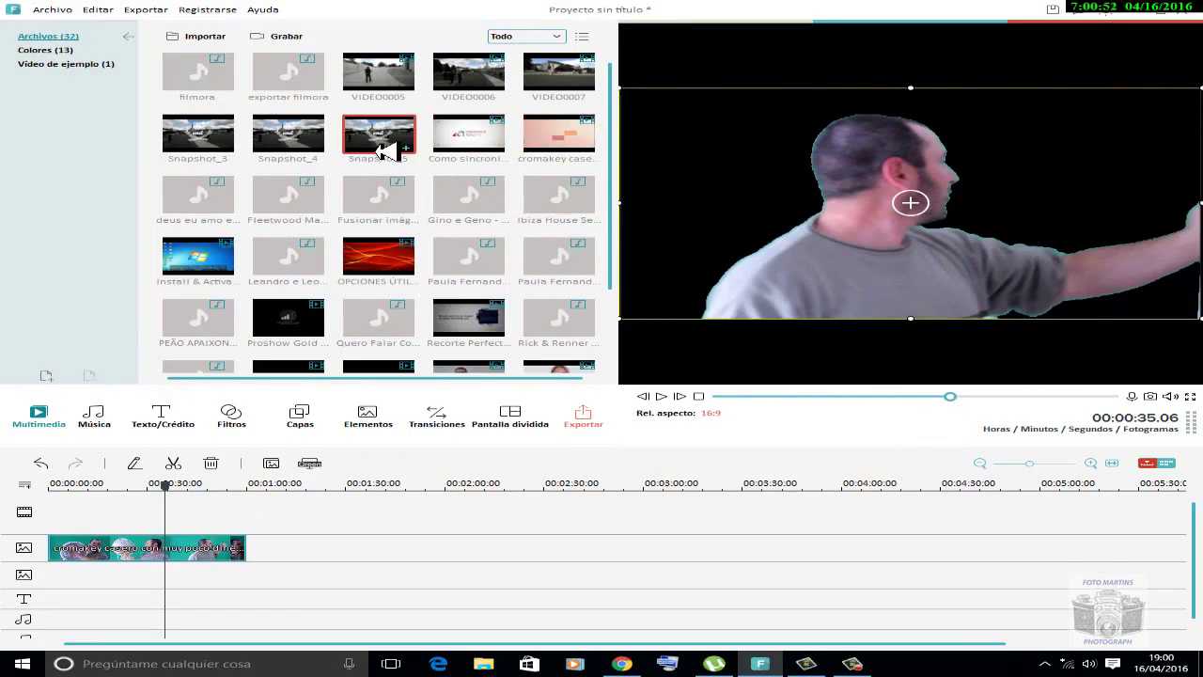
drag(386, 150, 108, 485)
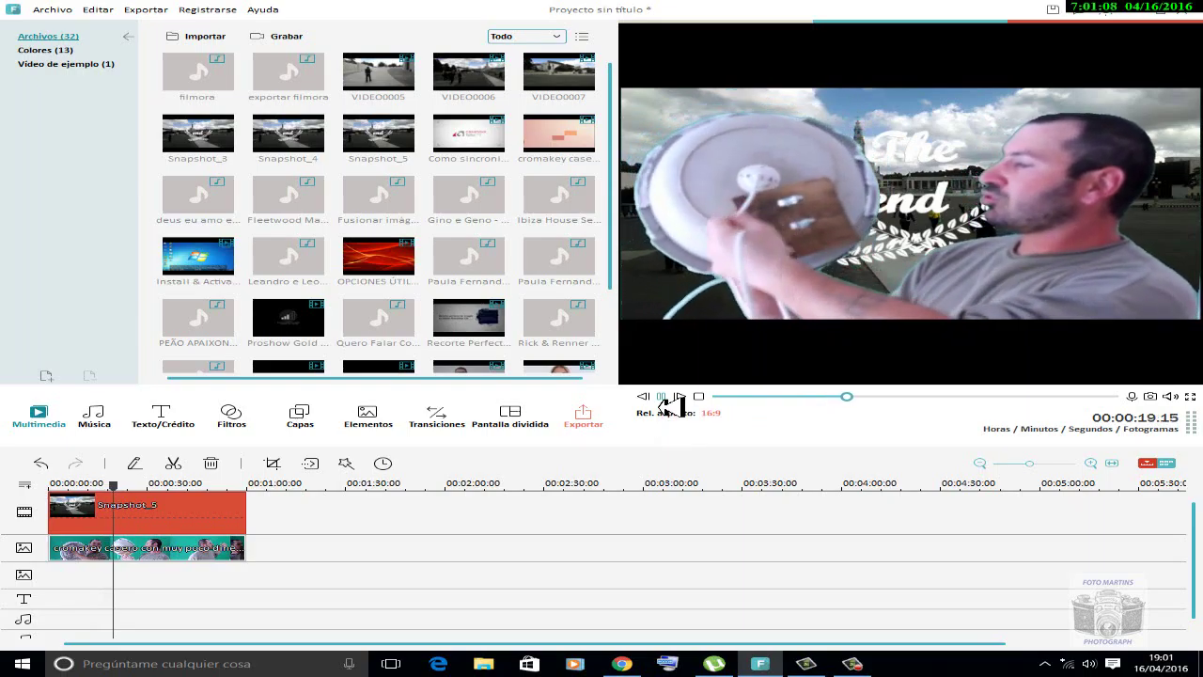
click(662, 397)
Step: Shrink the keyed clip to about 60 percent of the frame width in the lower right of the background image
click(160, 554)
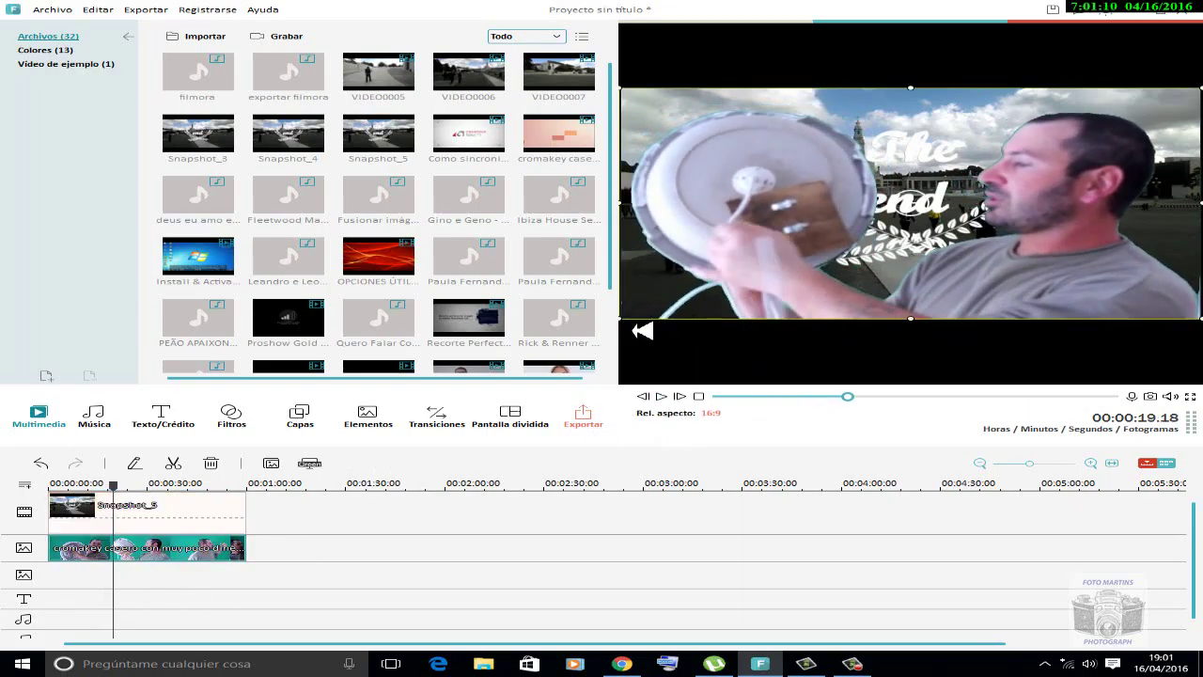
drag(630, 326, 757, 301)
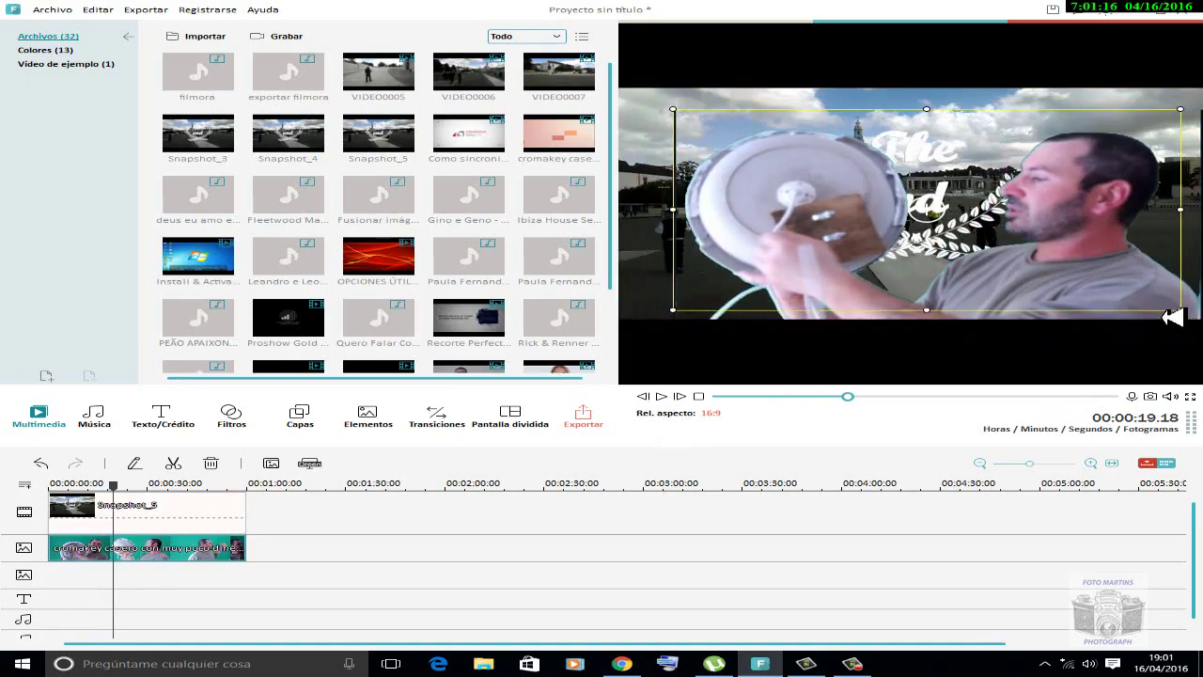
drag(1201, 319, 982, 282)
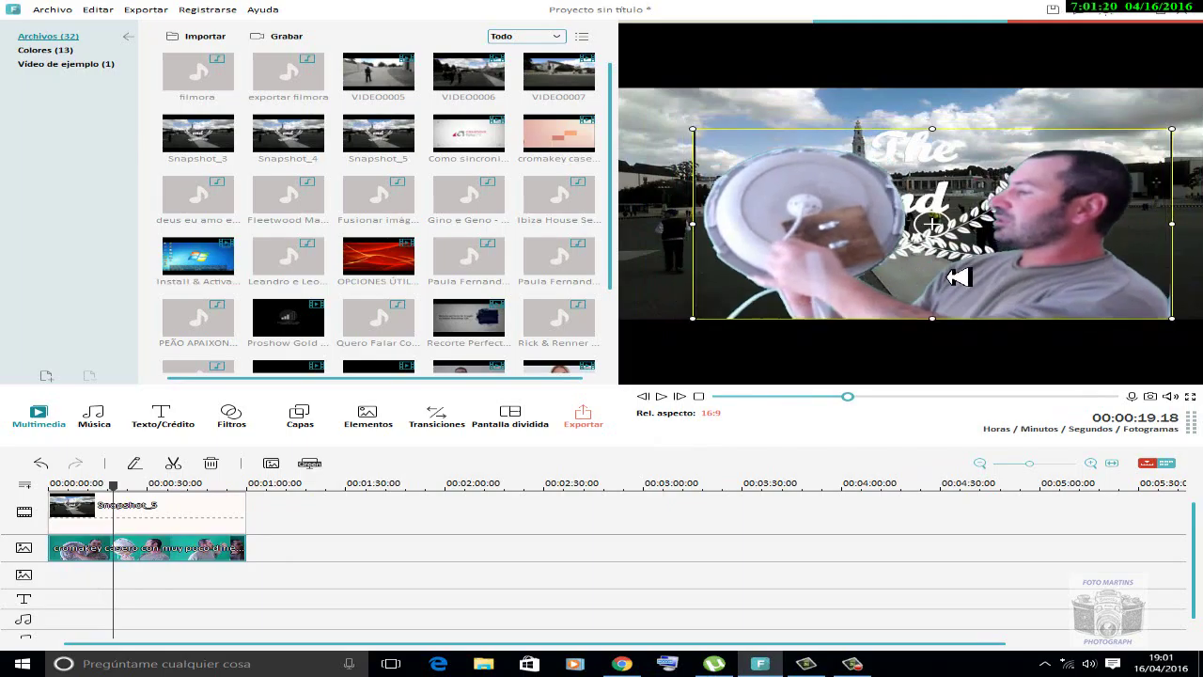
drag(693, 128, 826, 175)
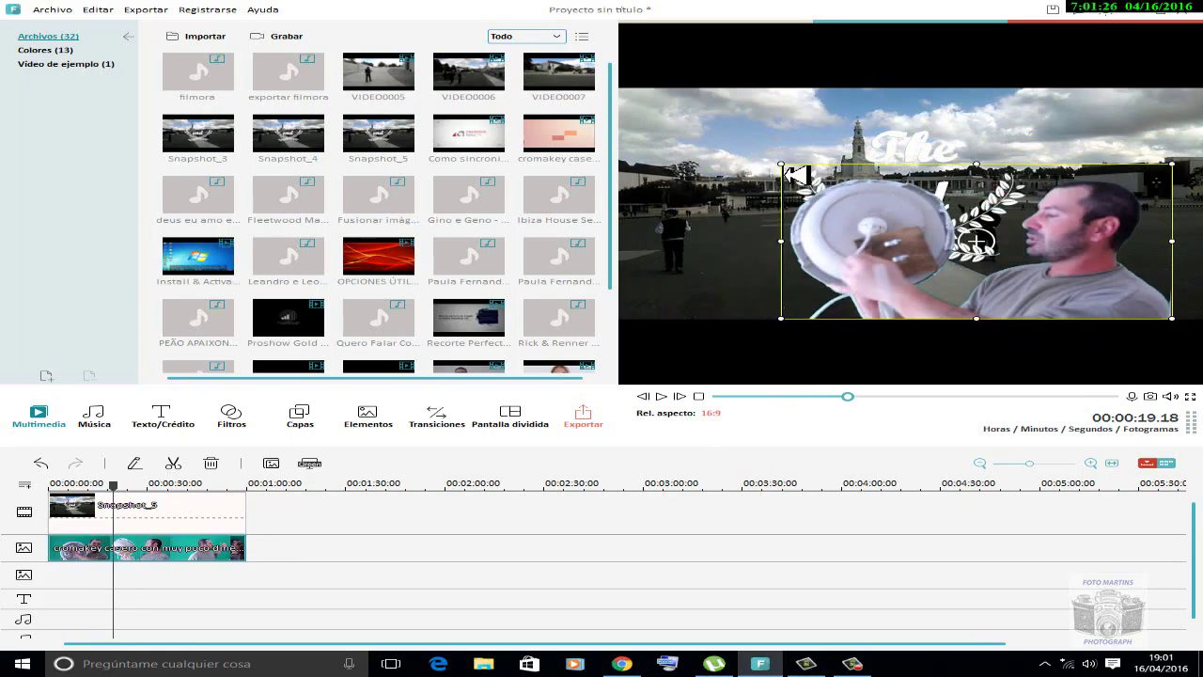
drag(795, 176, 847, 193)
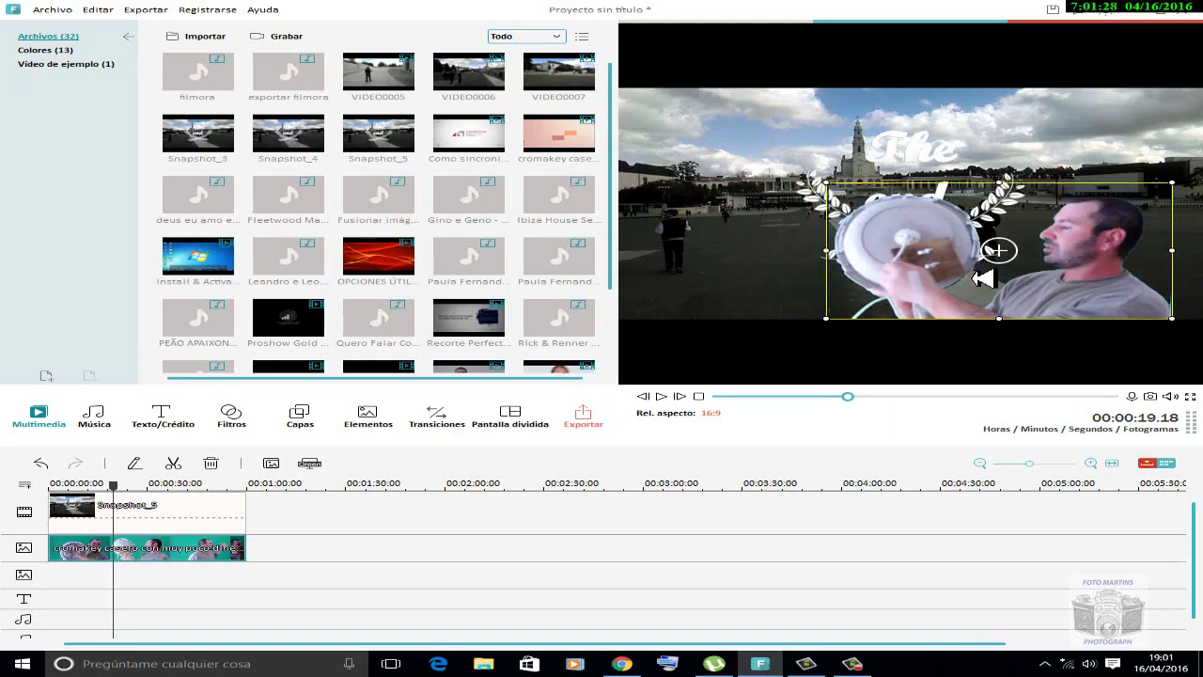
Step: Move the keyed clip to the right edge of the frame and shrink it to about 55 percent of the frame width
drag(999, 250, 1029, 250)
drag(1084, 284, 1075, 285)
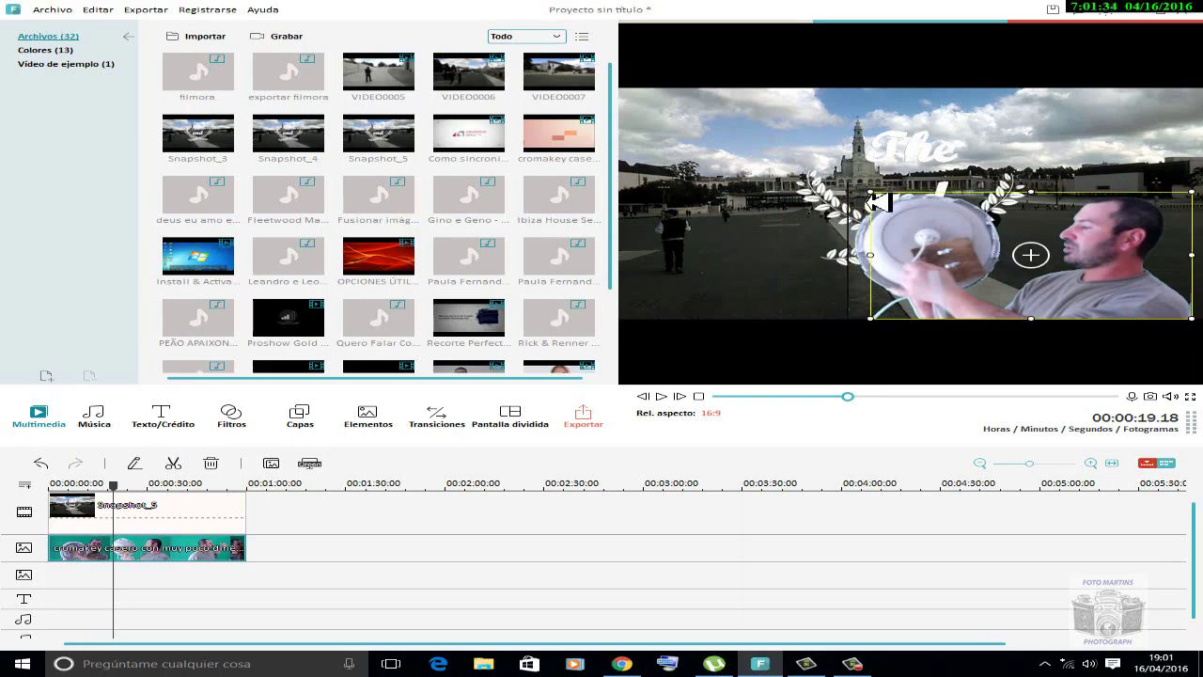
drag(856, 189, 872, 193)
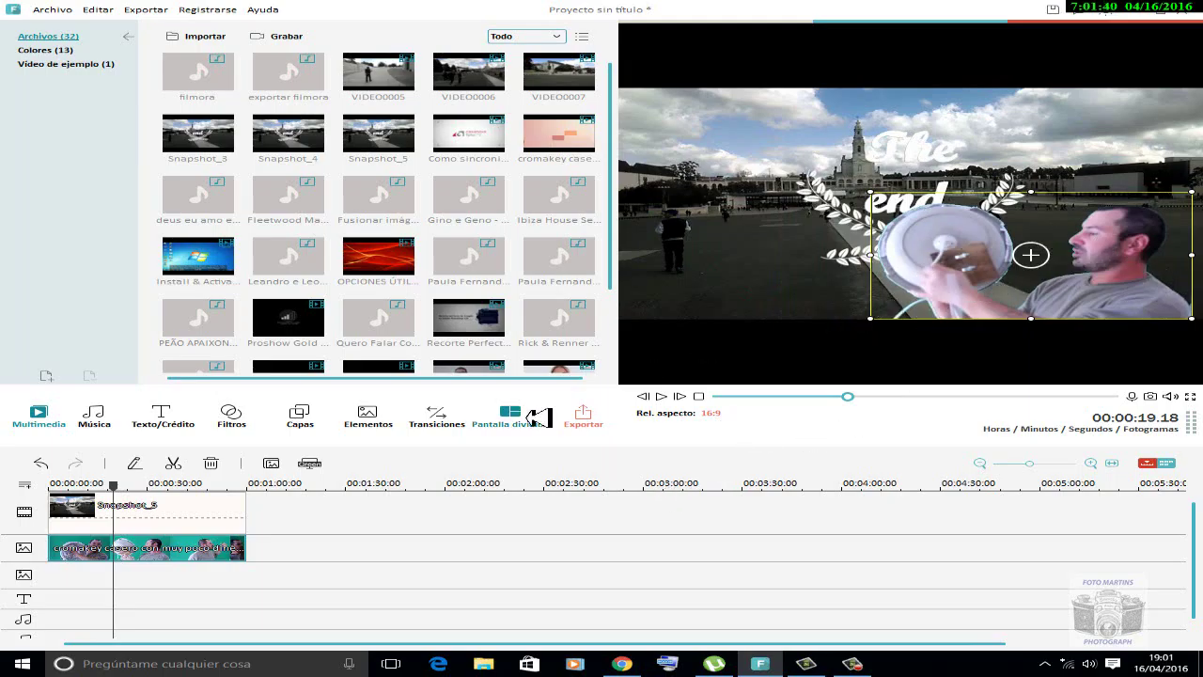
Step: Add a black shadow to the keyed clip through its advanced effects settings
right_click(187, 557)
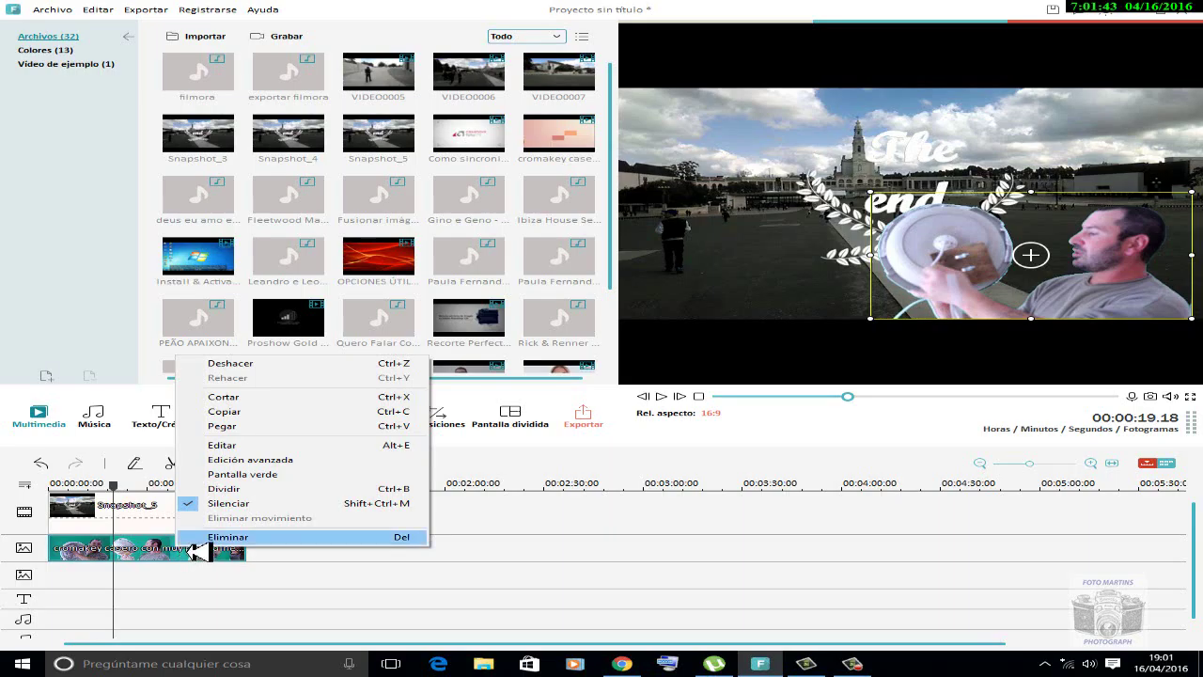
click(248, 449)
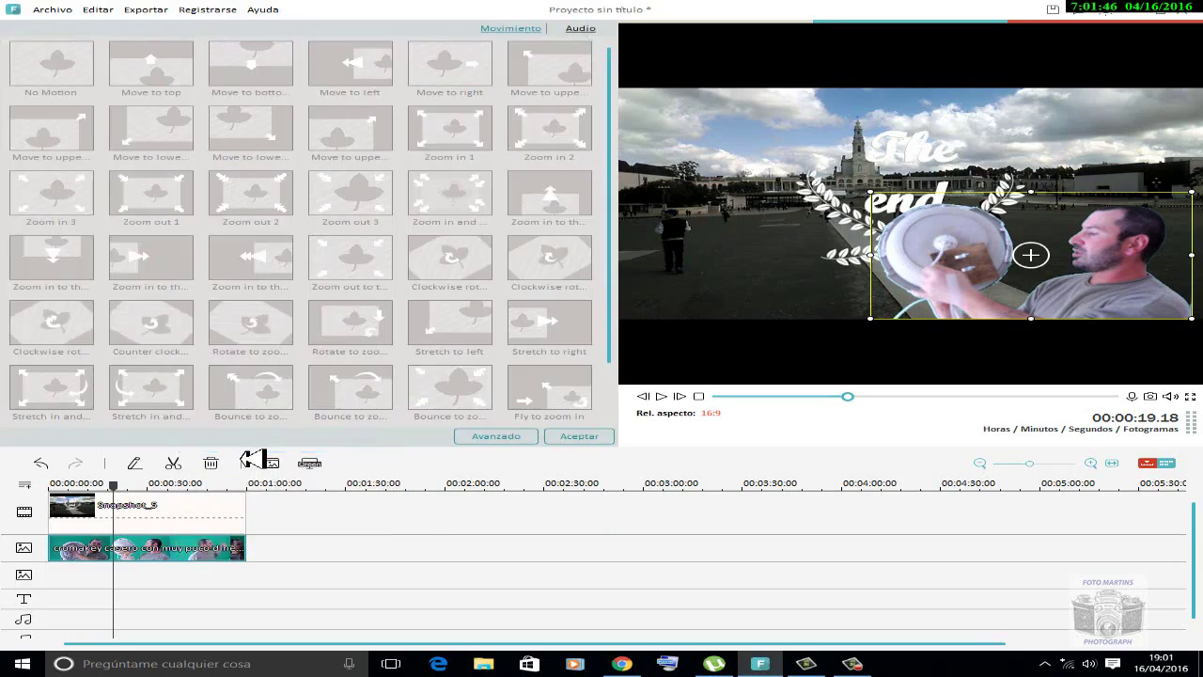
click(506, 438)
click(288, 165)
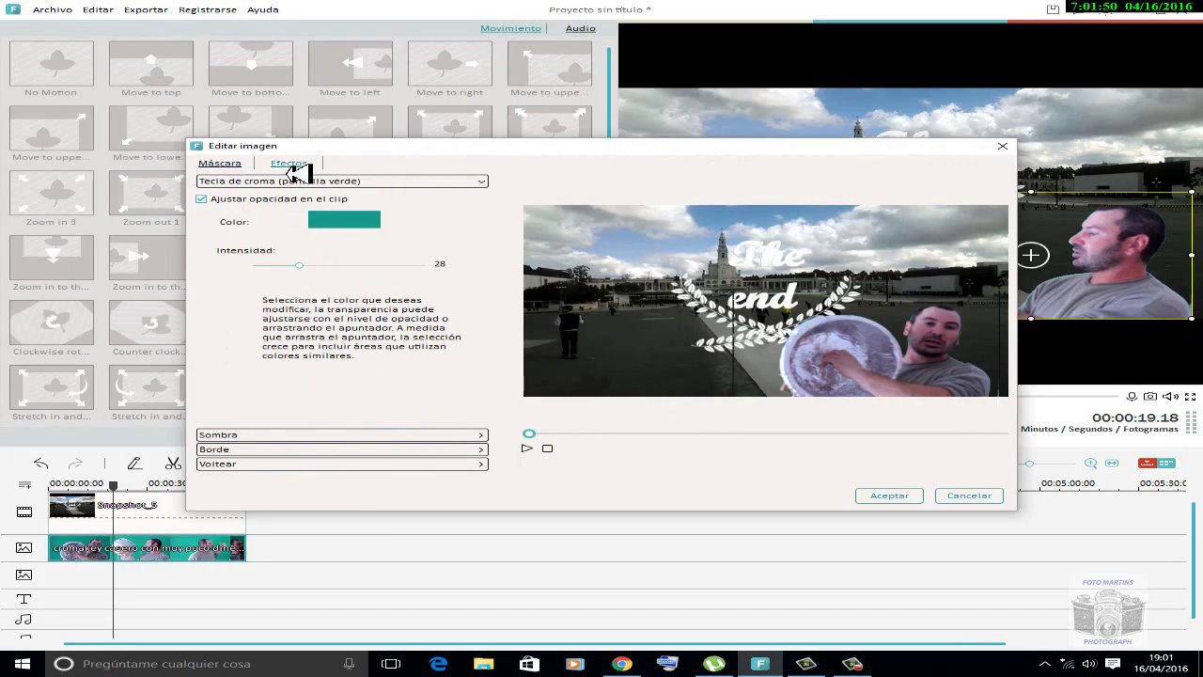
drag(556, 153, 383, 88)
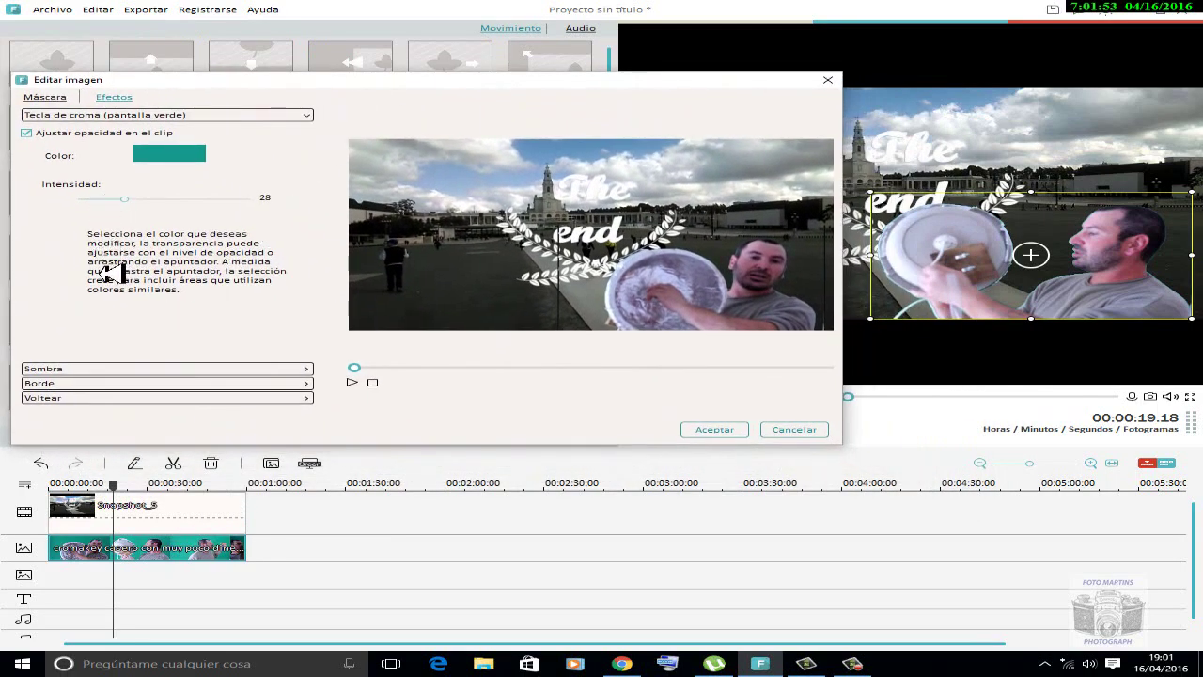
click(305, 370)
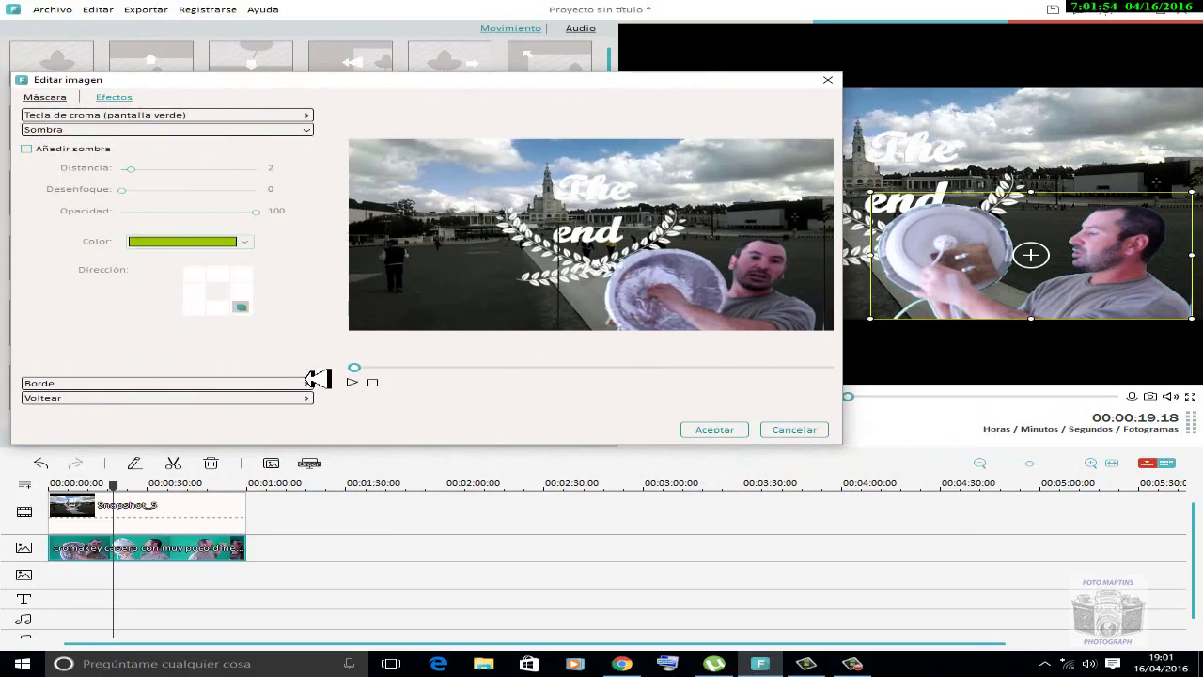
click(28, 151)
click(202, 243)
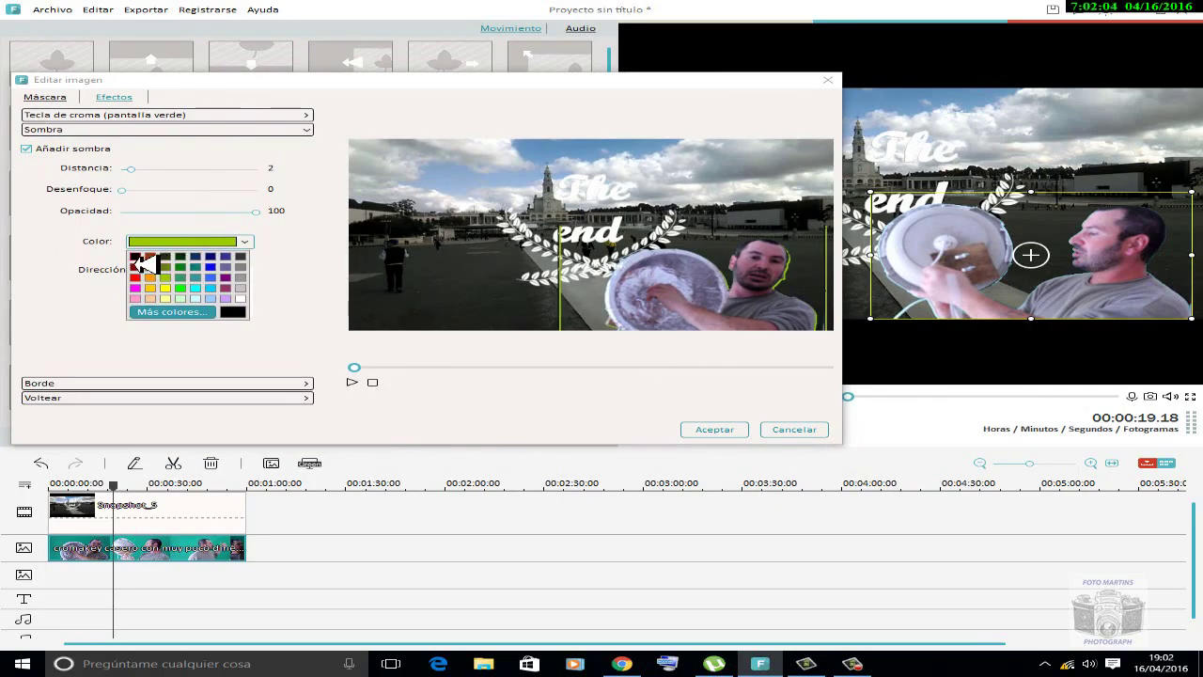
click(137, 260)
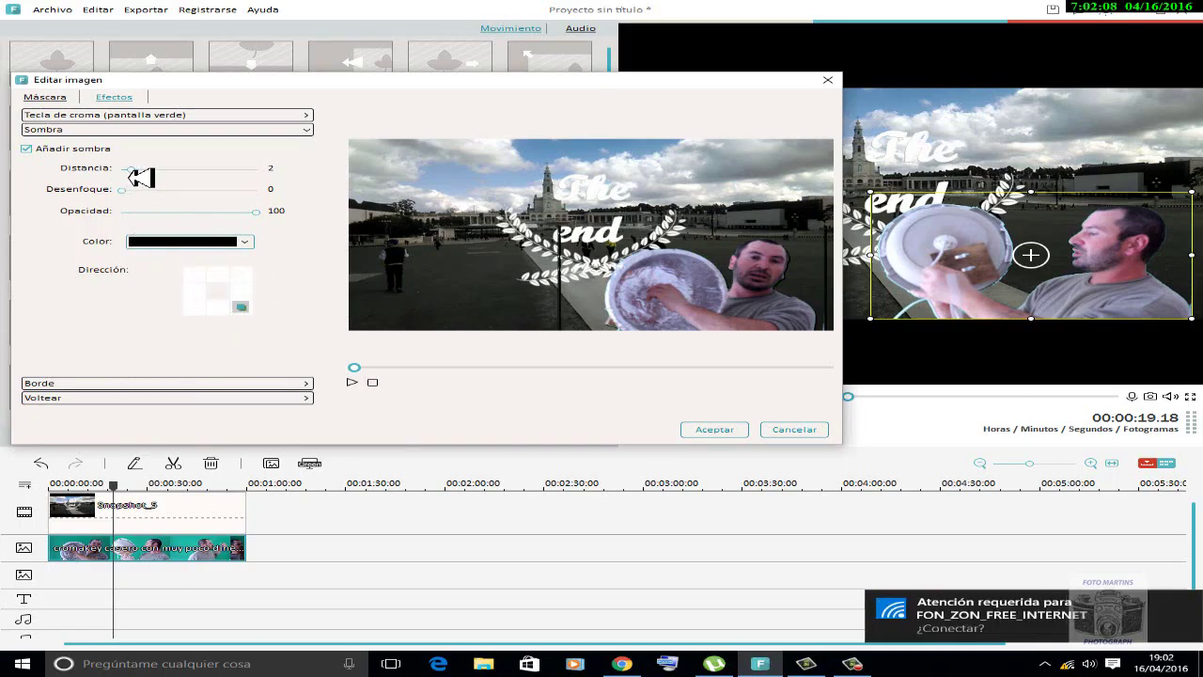
Step: Set the shadow's distance to 1, blur to 1 and opacity to 75, preview it, and apply the clip settings
drag(134, 176, 137, 178)
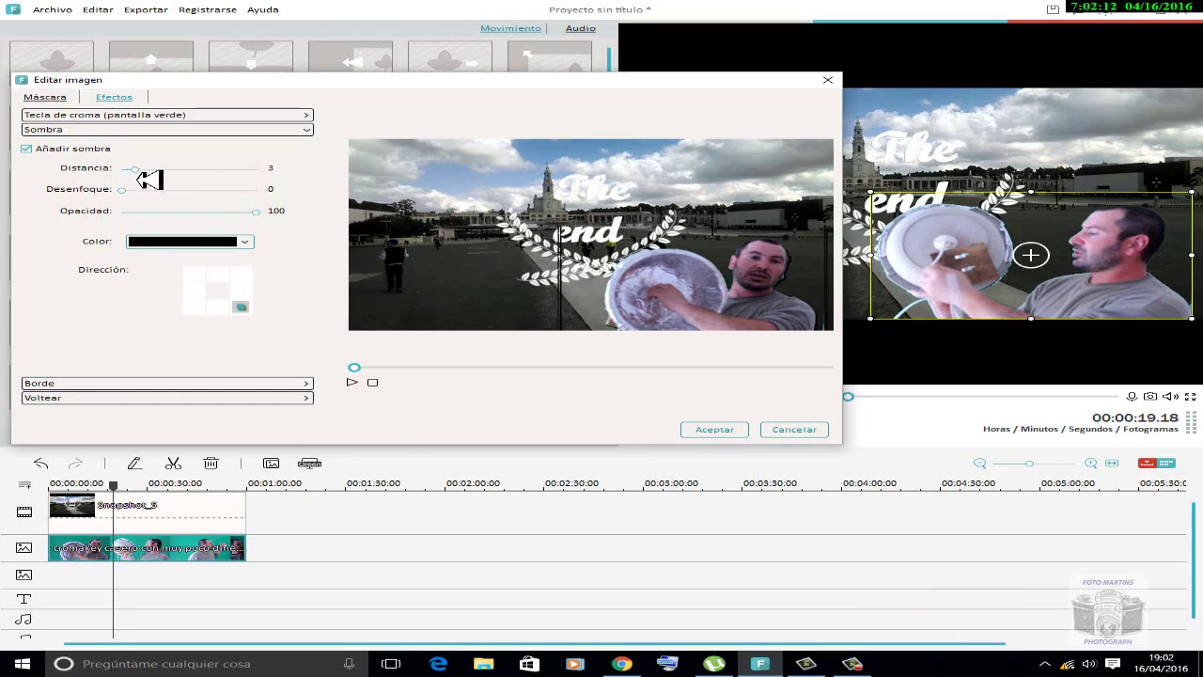
mouse_move(138, 180)
mouse_down()
mouse_move(154, 179)
mouse_move(137, 176)
mouse_up()
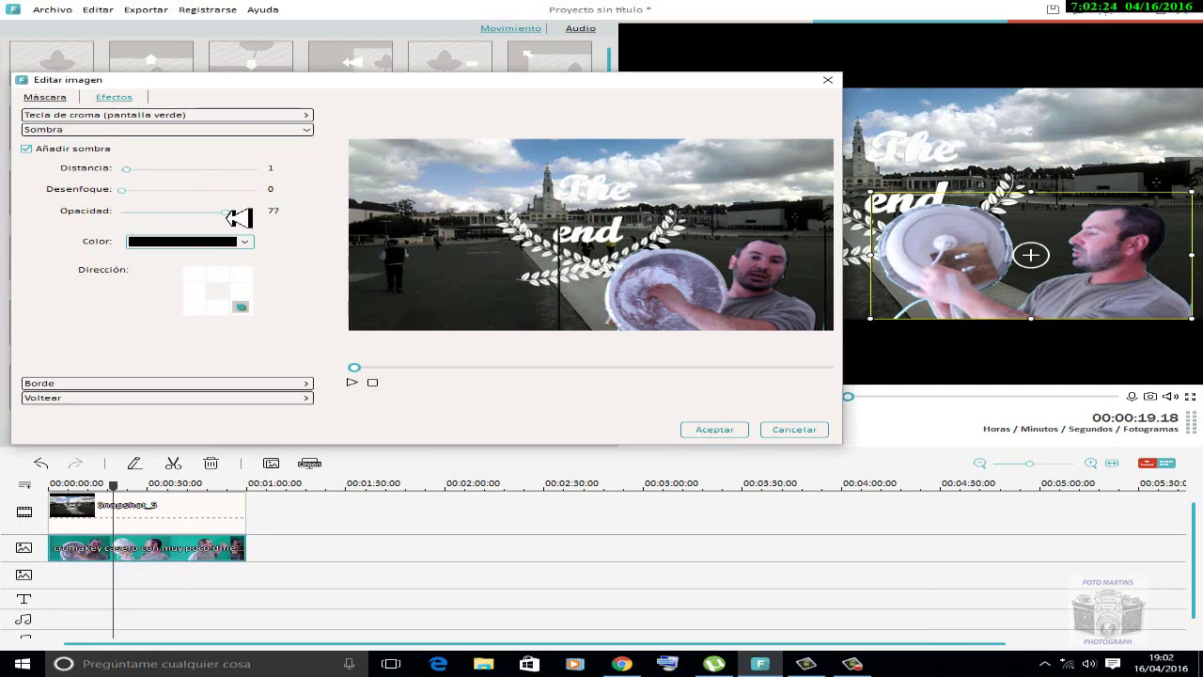
drag(226, 217, 222, 213)
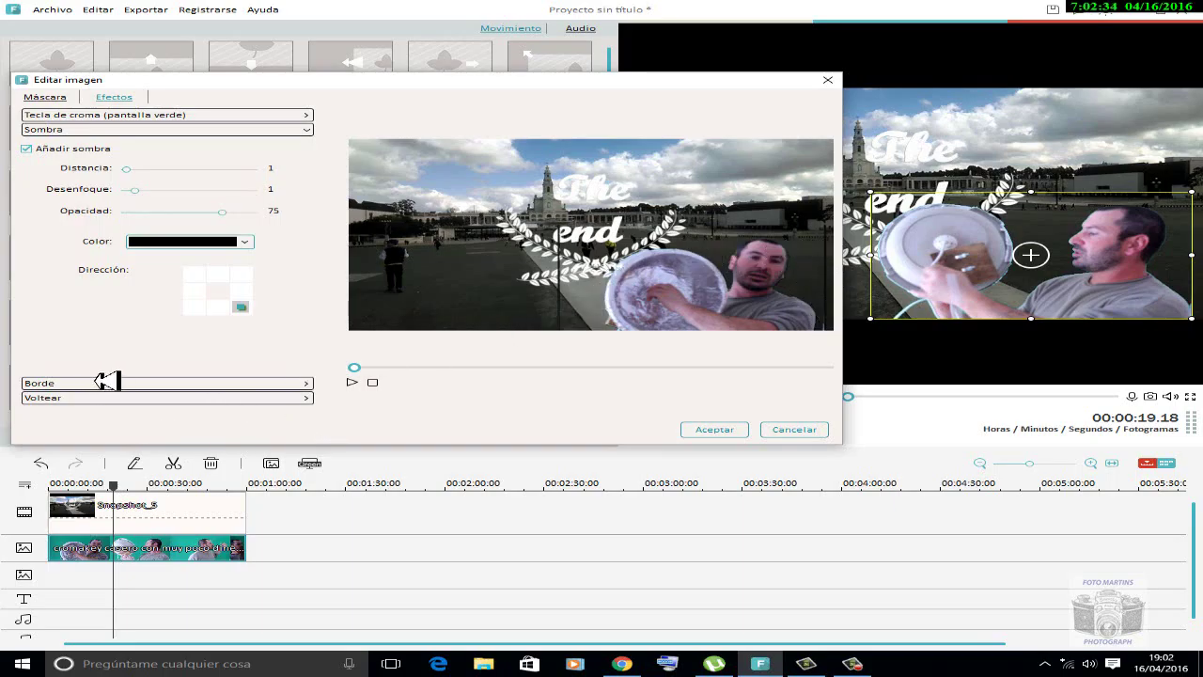
click(357, 385)
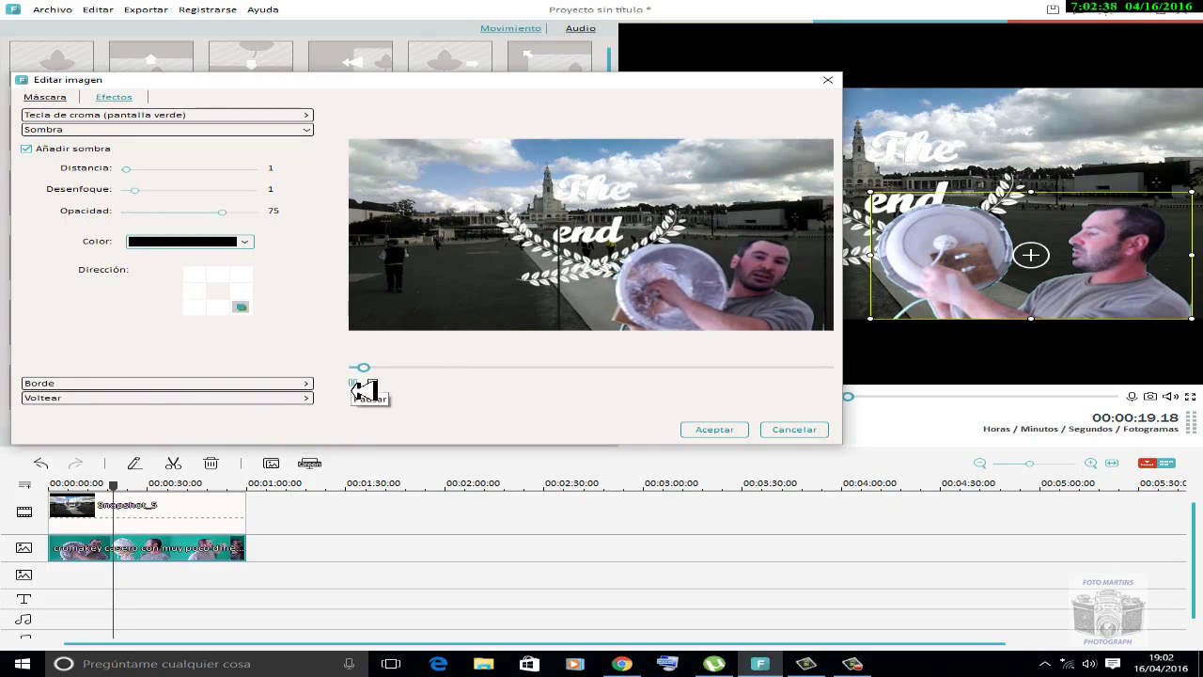
click(726, 434)
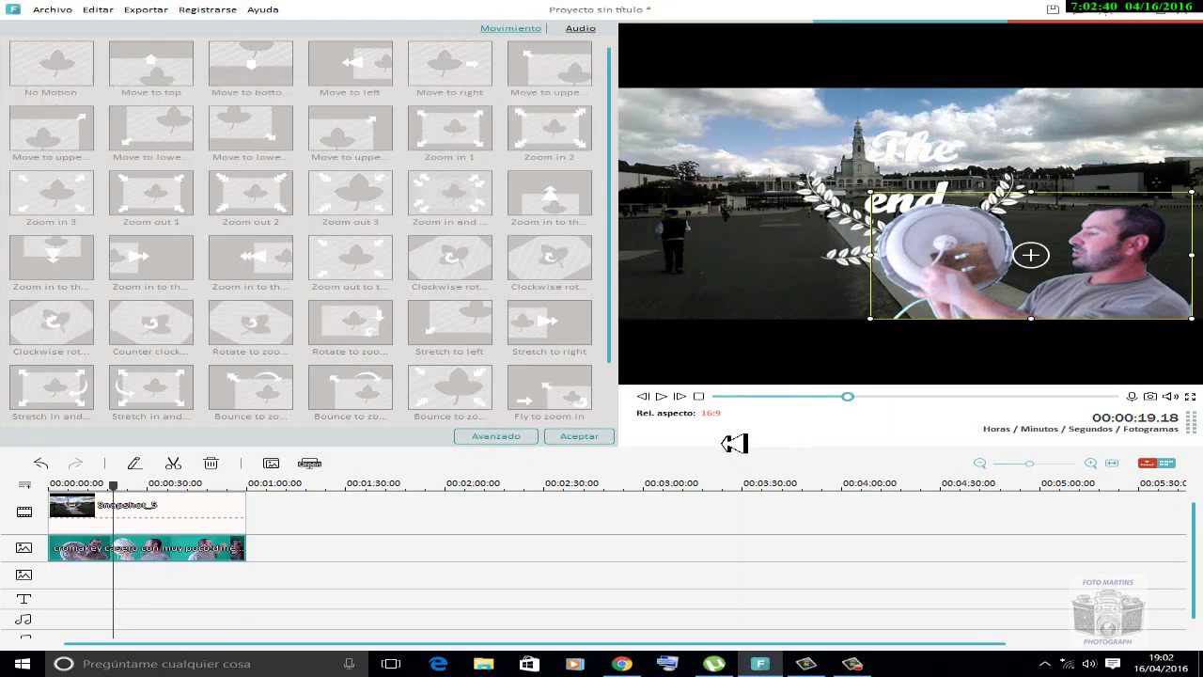
click(602, 437)
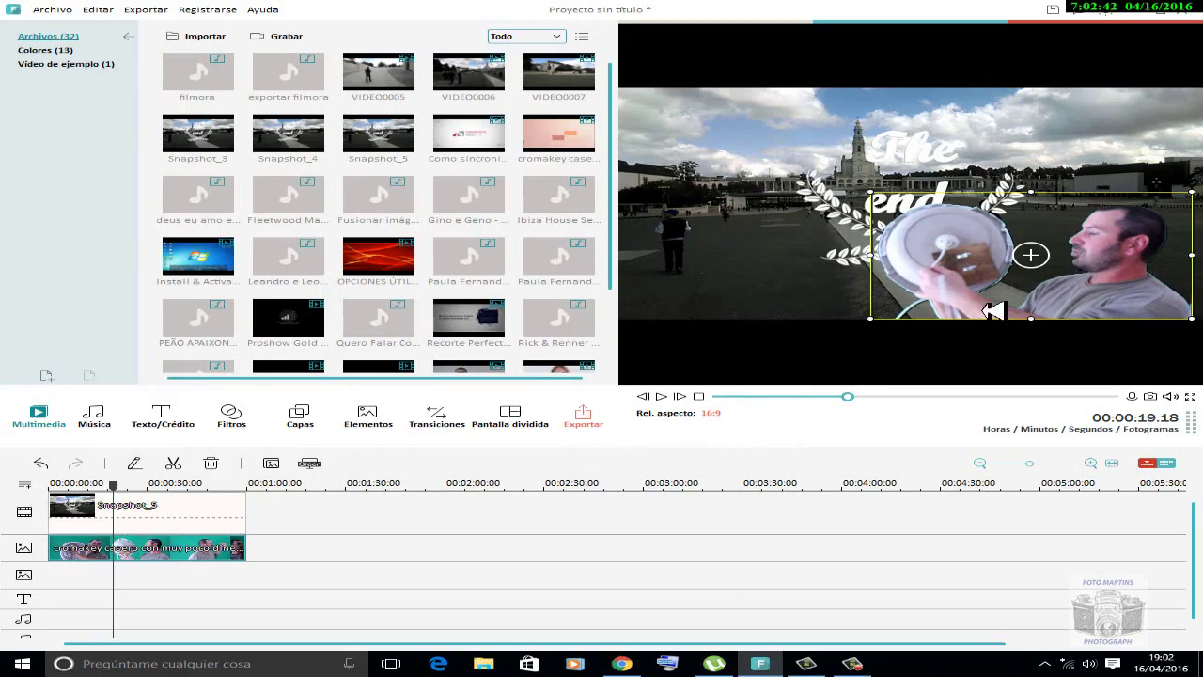
Step: Deselect the clip and scrub the timeline back to about 1 second and forward to about 24 seconds to check the composite
click(357, 521)
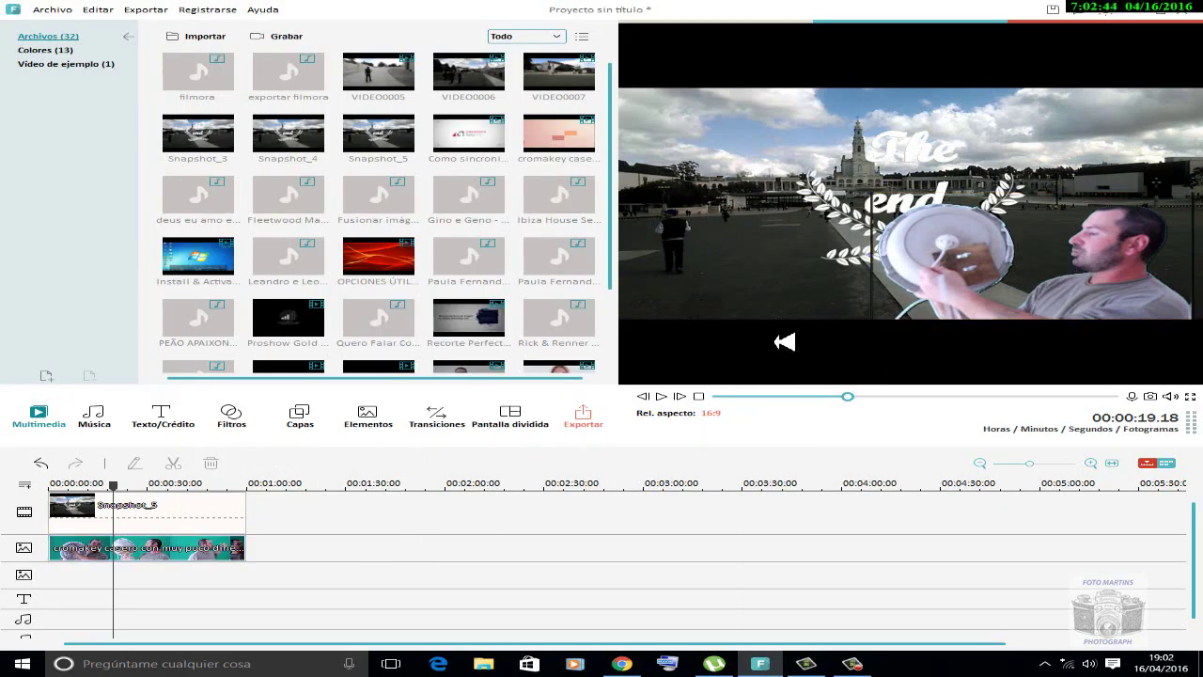
drag(122, 494, 62, 484)
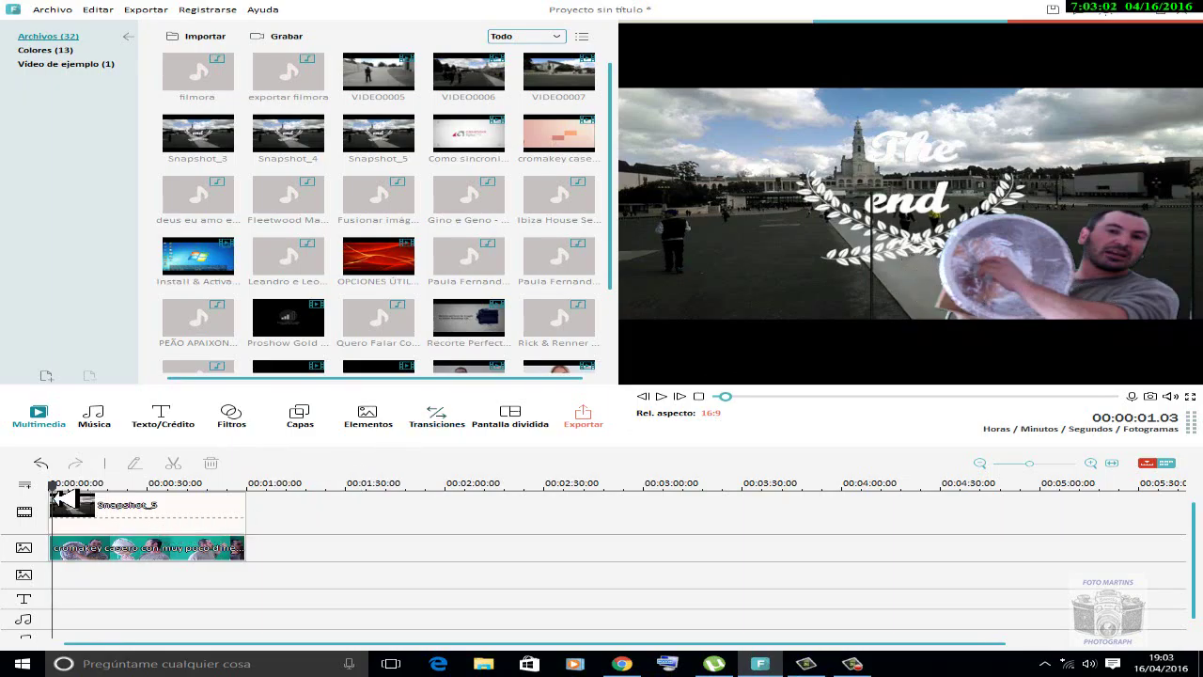
drag(61, 498, 140, 501)
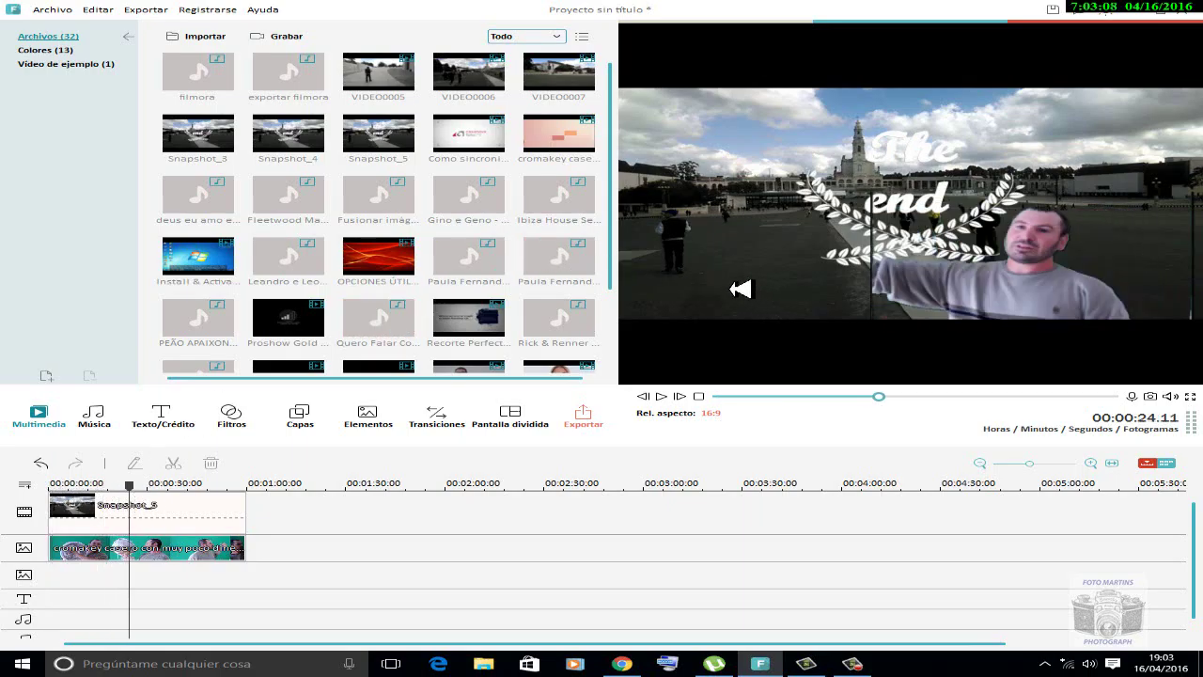
Step: Enlarge the keyed clip to fill nearly the whole background image, and play a short stretch to check it
click(207, 558)
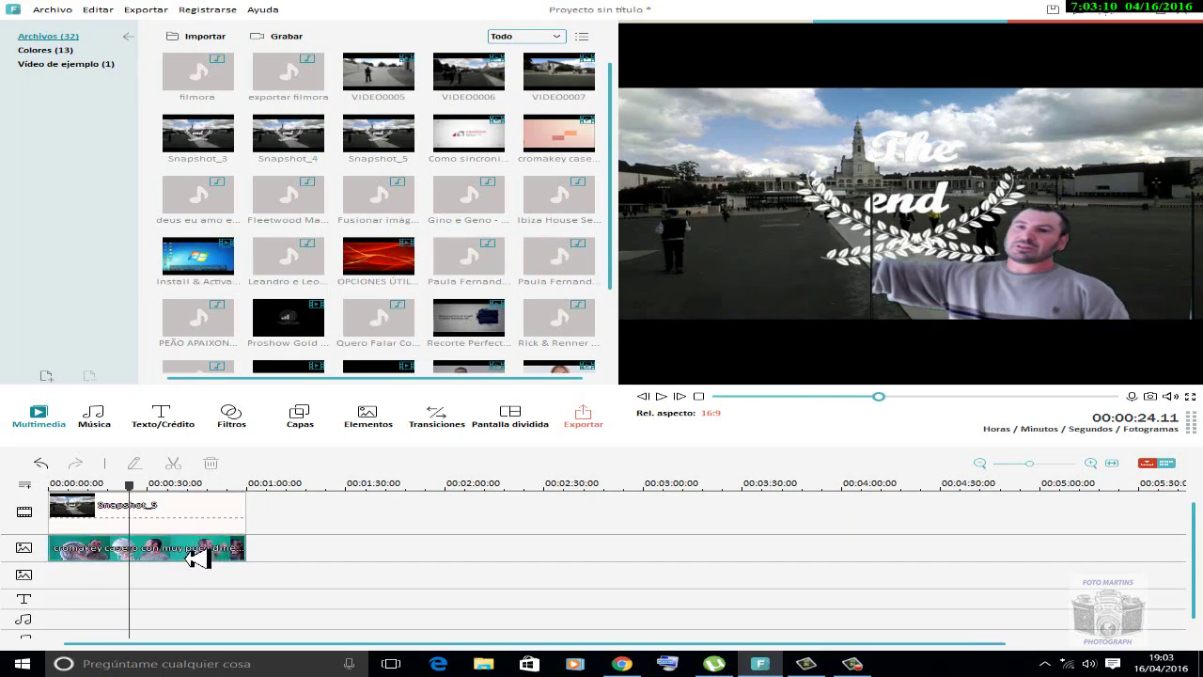
drag(880, 266, 623, 282)
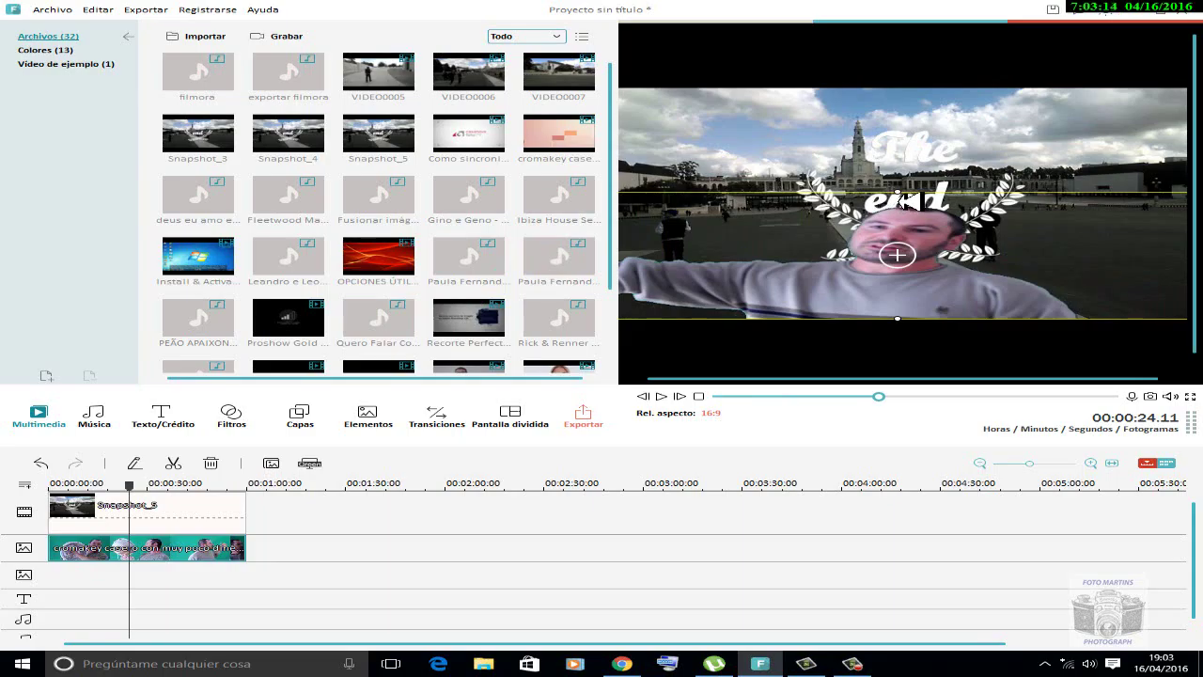
drag(903, 196, 926, 102)
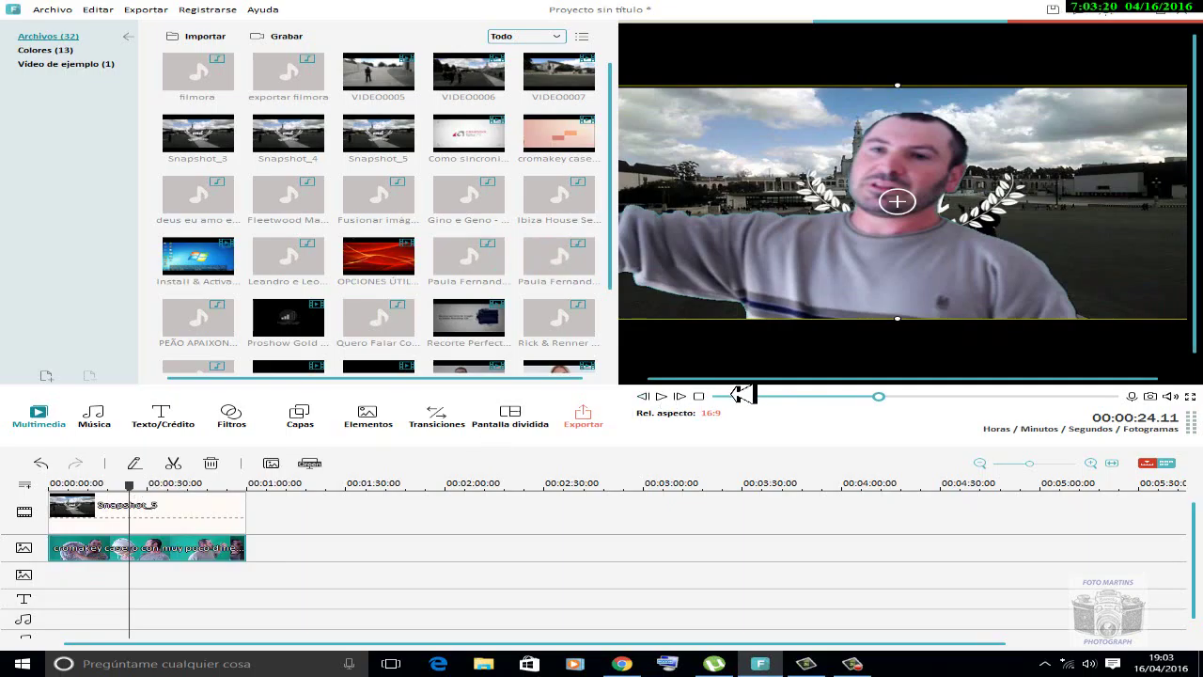
click(662, 398)
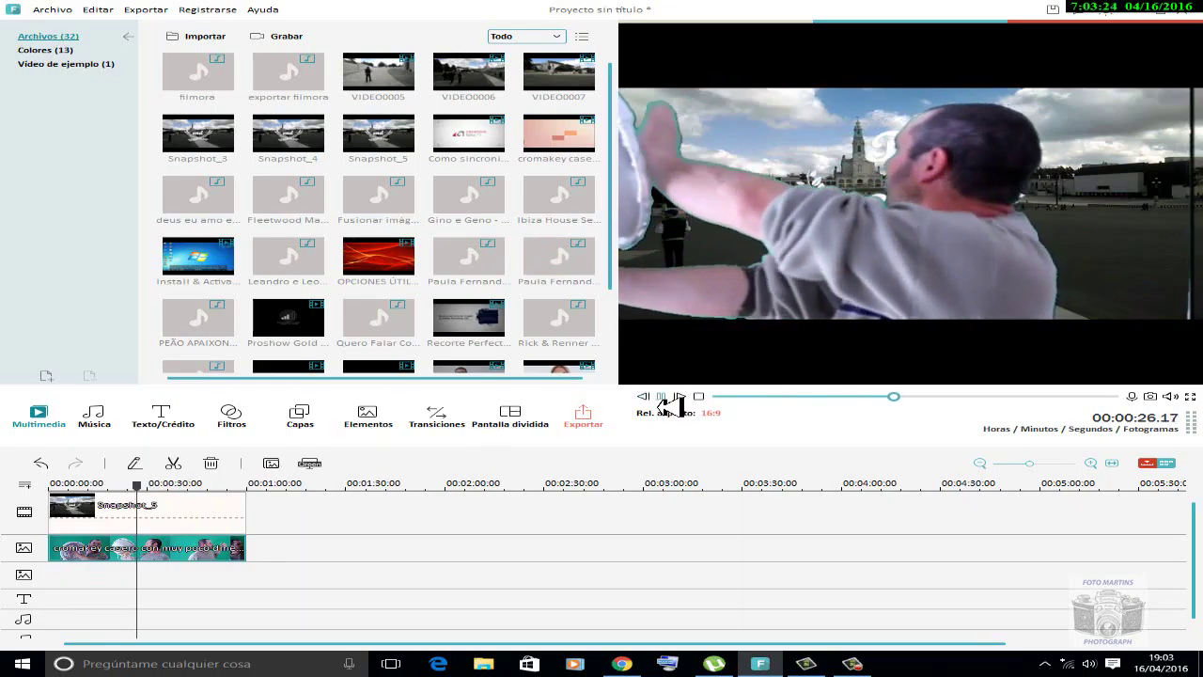
click(663, 398)
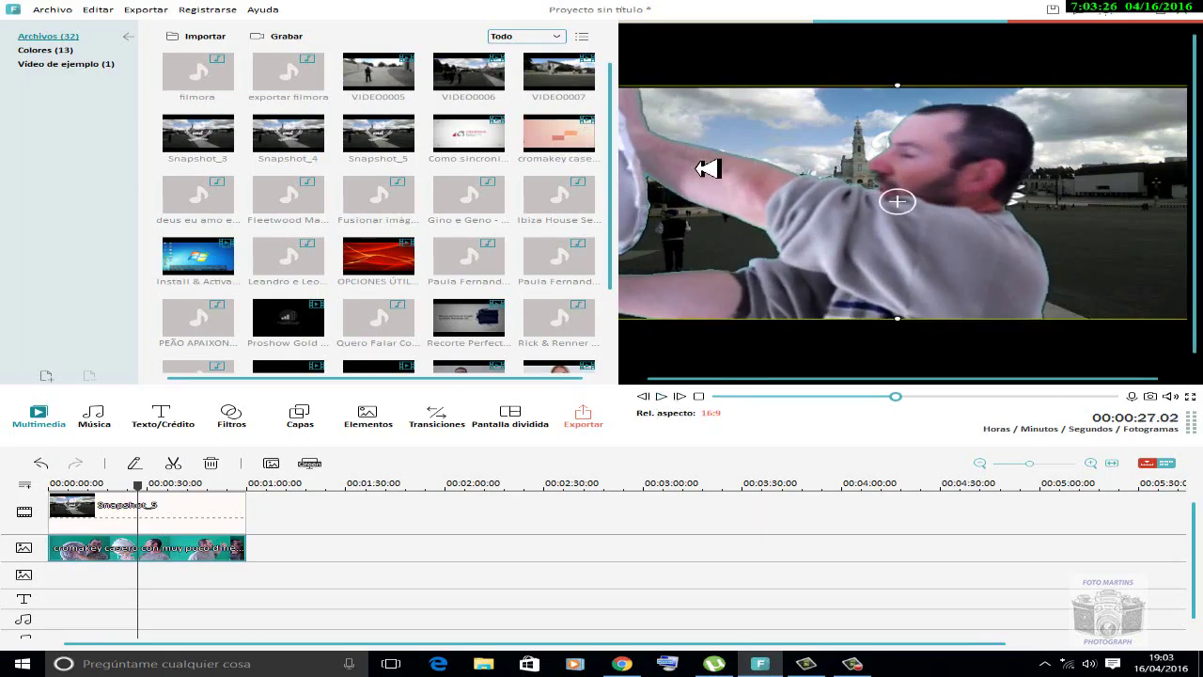